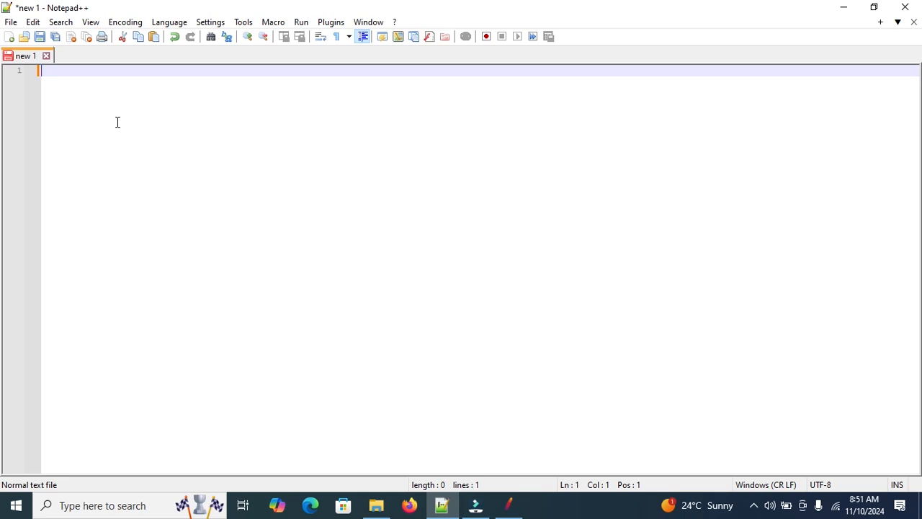
# Write the heading "What is Assertions" and, below a blank line, the note "expected = actual result"
pyautogui.write('What is Assertions')
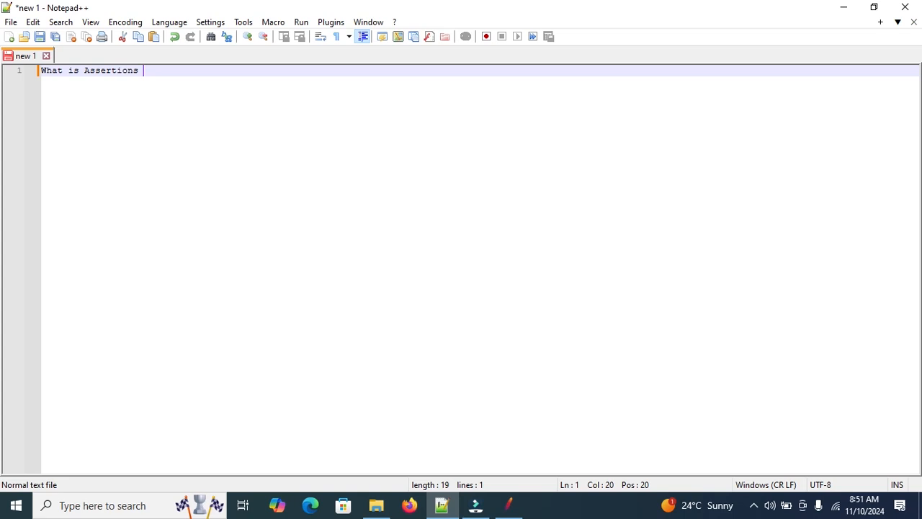
pyautogui.press('Return')
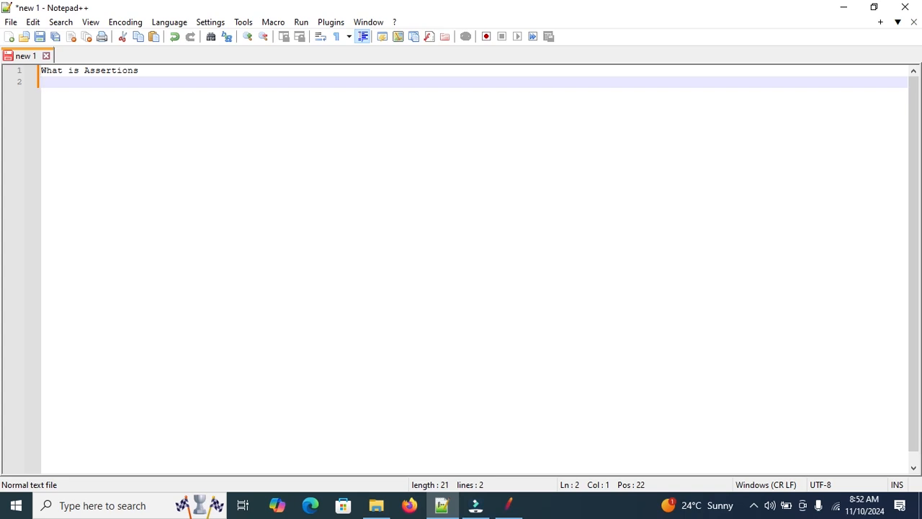
pyautogui.press('Return')
pyautogui.write('expected =')
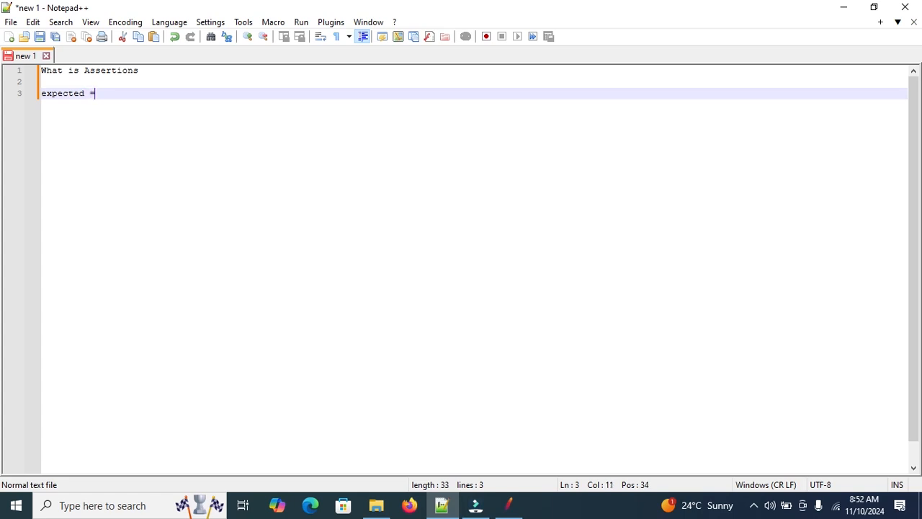
pyautogui.write(' actual result')
pyautogui.press('Return')
pyautogui.press('Return')
pyautogui.press('Return')
# Add a "for example" line followed by the line "200 = expected result"
pyautogui.write('for example')
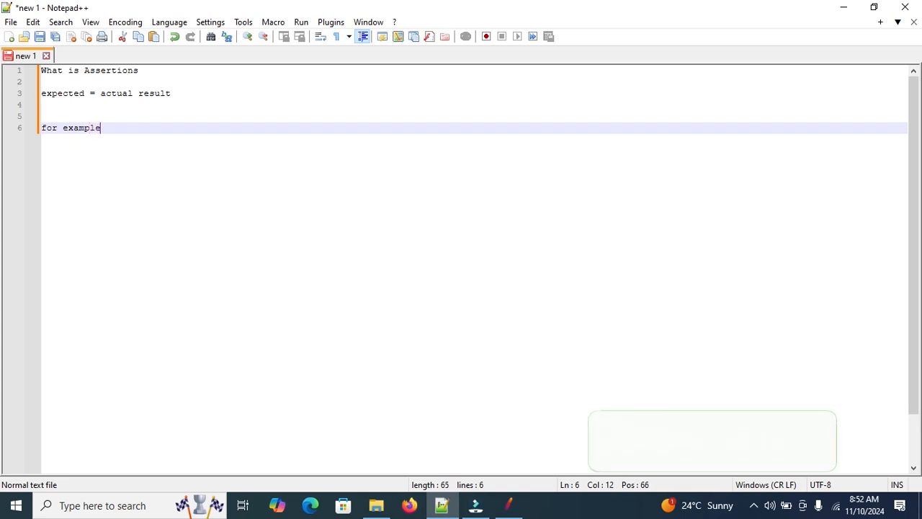
pyautogui.press('Return')
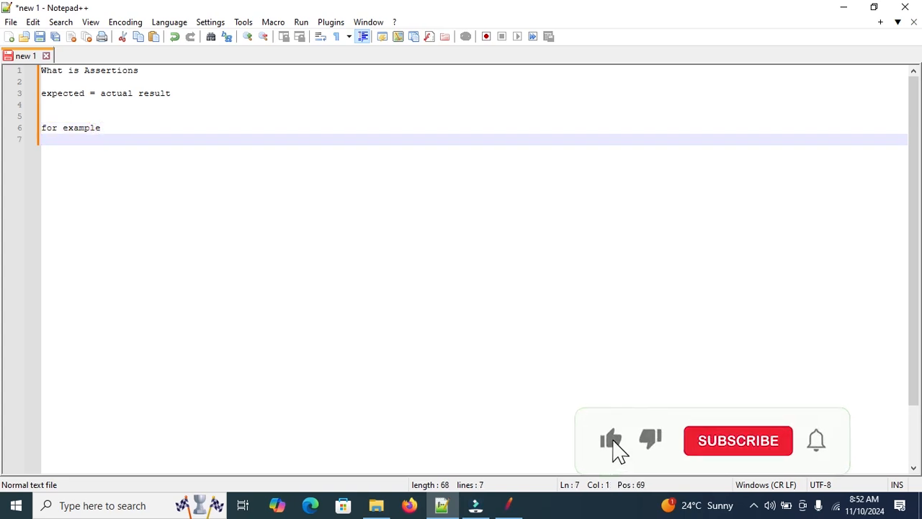
pyautogui.write('200')
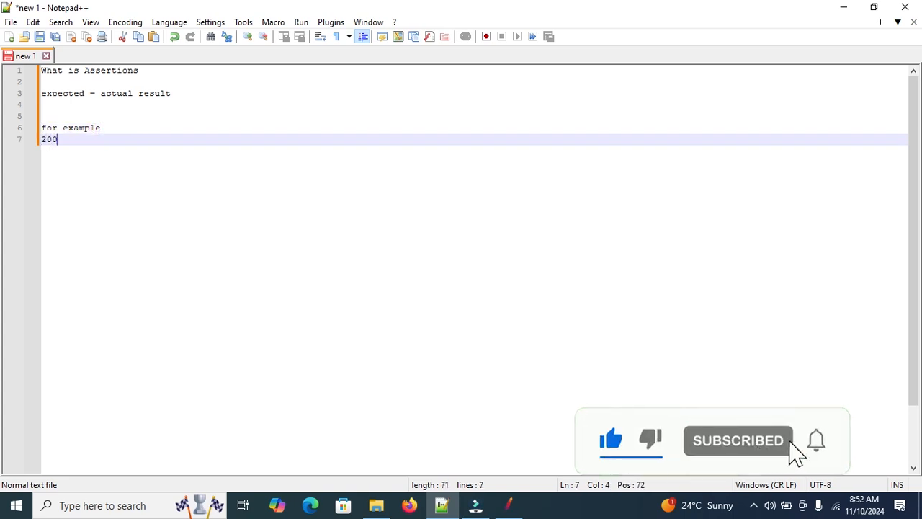
pyautogui.write(' = expected ')
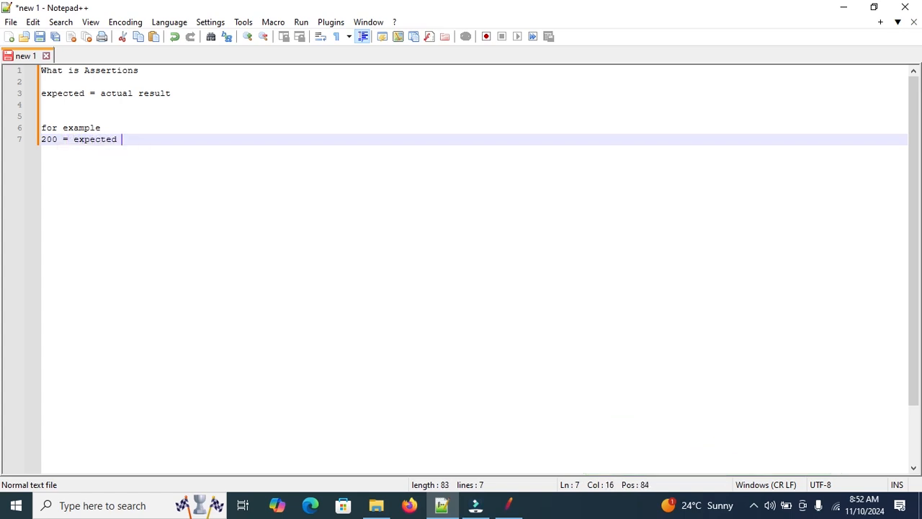
pyautogui.write('result')
pyautogui.press('Return')
# Add the line "500 server error" under the expected result example, leaving a blank line after it
pyautogui.write('500 ')
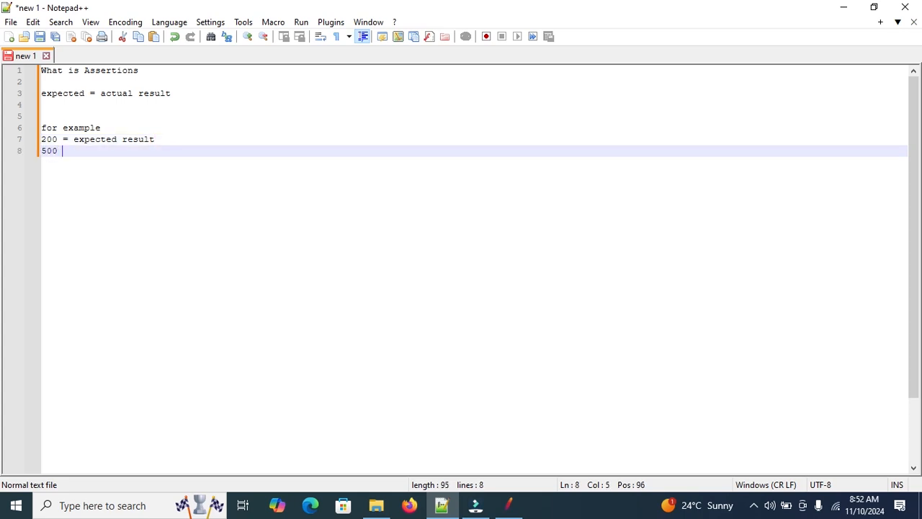
pyautogui.write('srrver')
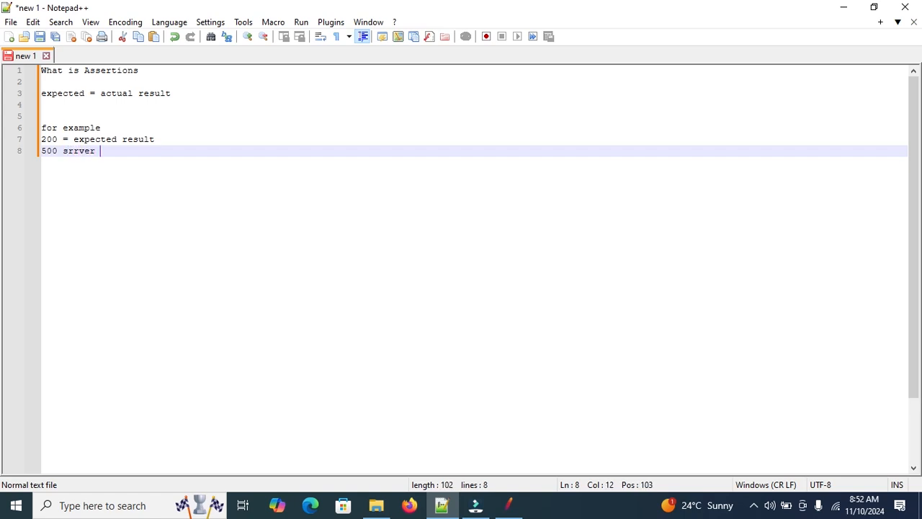
pyautogui.press('BackSpace')
pyautogui.press('BackSpace')
pyautogui.press('BackSpace')
pyautogui.press('BackSpace')
pyautogui.press('BackSpace')
pyautogui.press('BackSpace')
pyautogui.write('e')
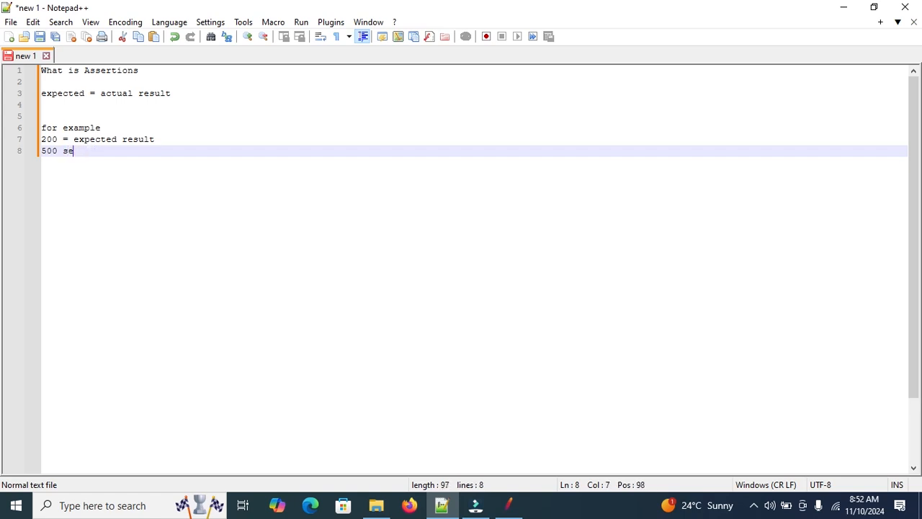
pyautogui.write('rver eror')
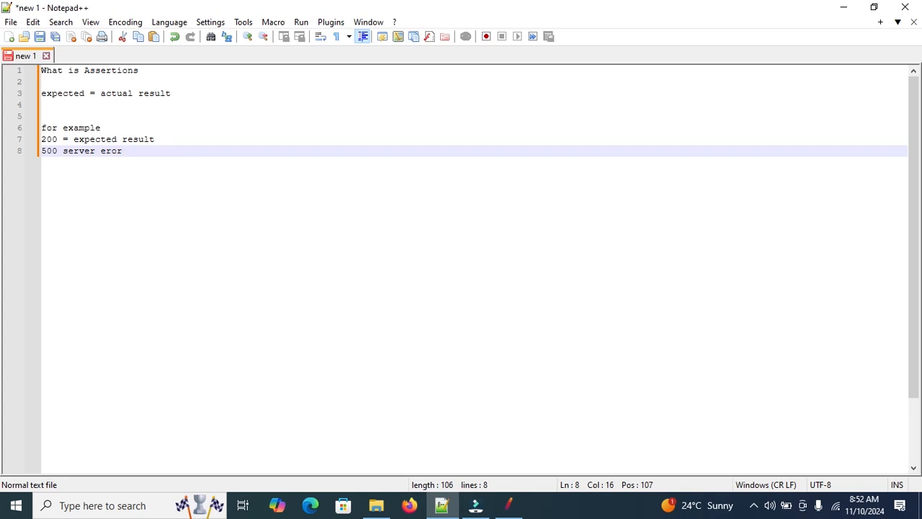
pyautogui.press('BackSpace')
pyautogui.press('BackSpace')
pyautogui.press('BackSpace')
pyautogui.write('rror')
pyautogui.press('Return')
pyautogui.press('Return')
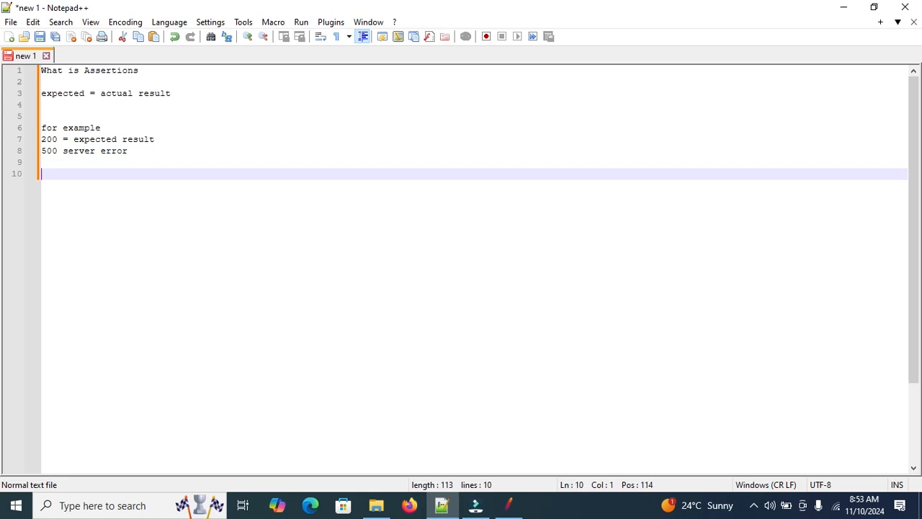
# Write "actual result is not equal to expected result" on line 10 and highlight the "200 = expected result" line
pyautogui.write('actual resu')
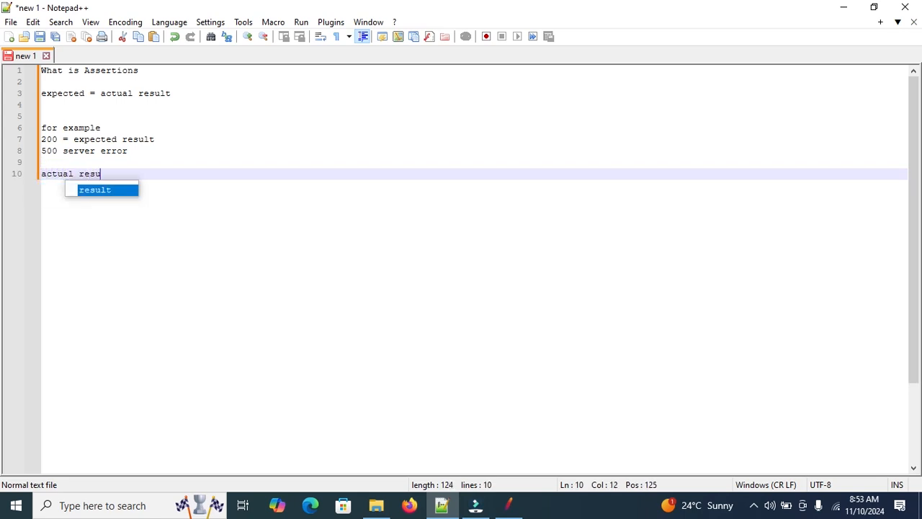
pyautogui.write('lt is n')
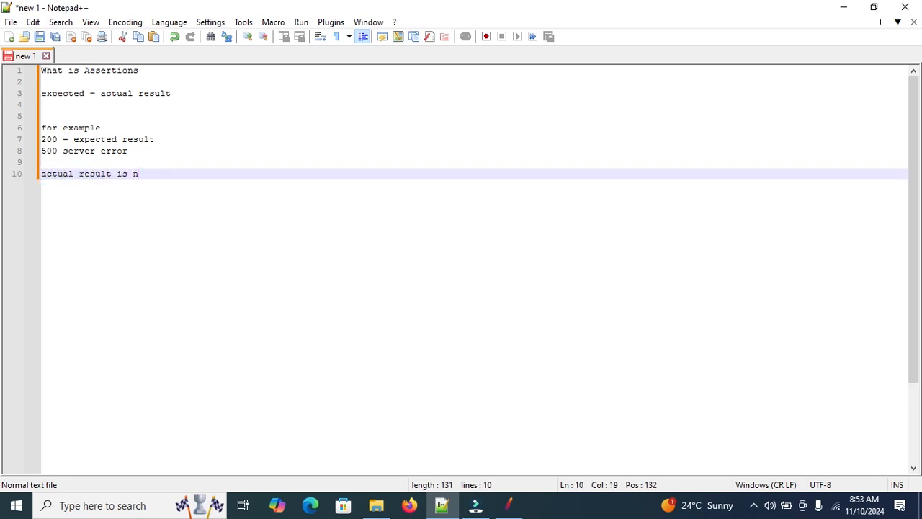
pyautogui.write('ot equal to expe')
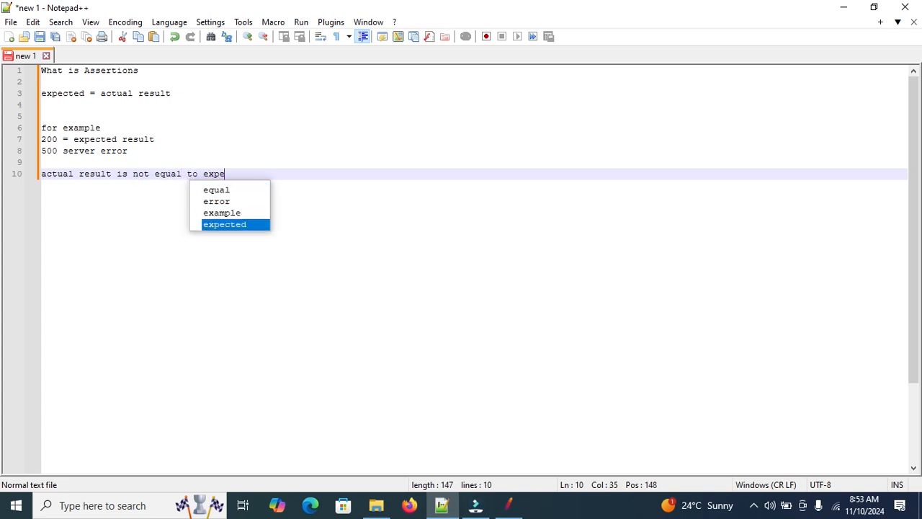
pyautogui.write('cted result')
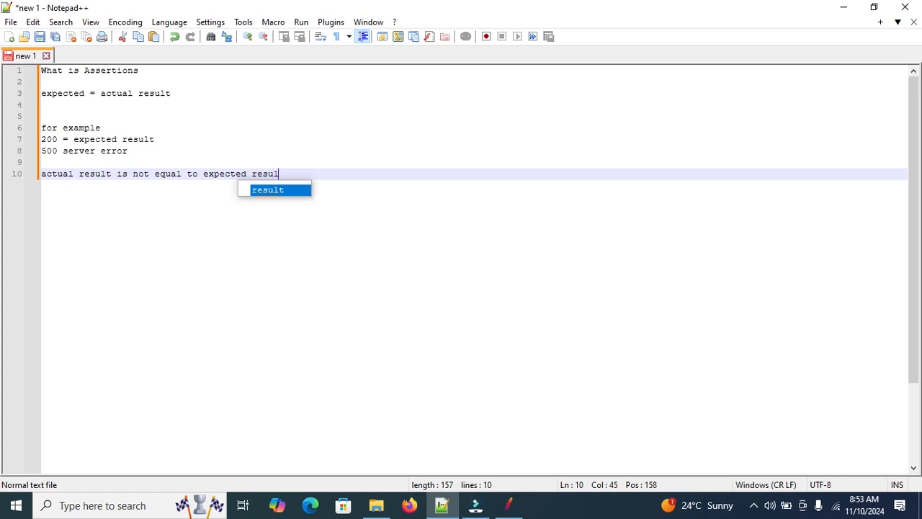
pyautogui.click(164, 139)
pyautogui.moveTo(164, 139); pyautogui.dragTo(44, 142)
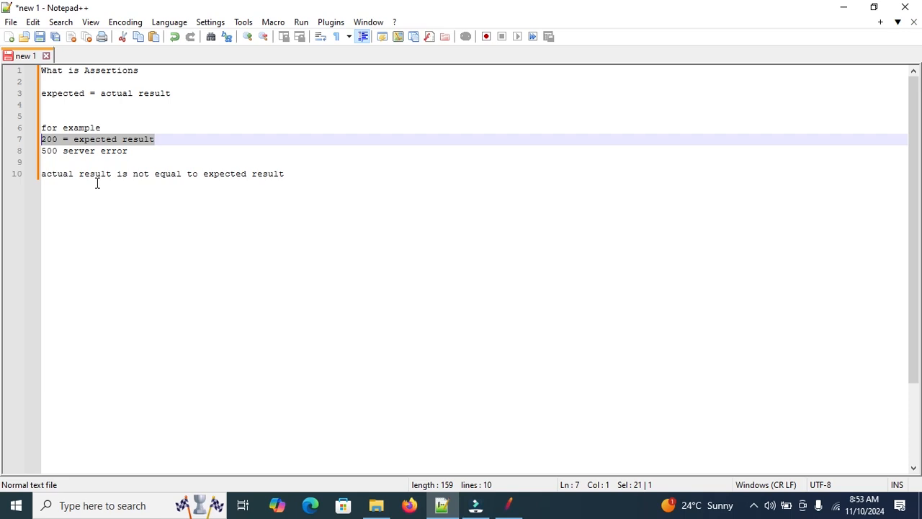
# Switch to Apache JMeter and open the test plan HTTP Request.jmx from the bin folder
pyautogui.click(510, 508)
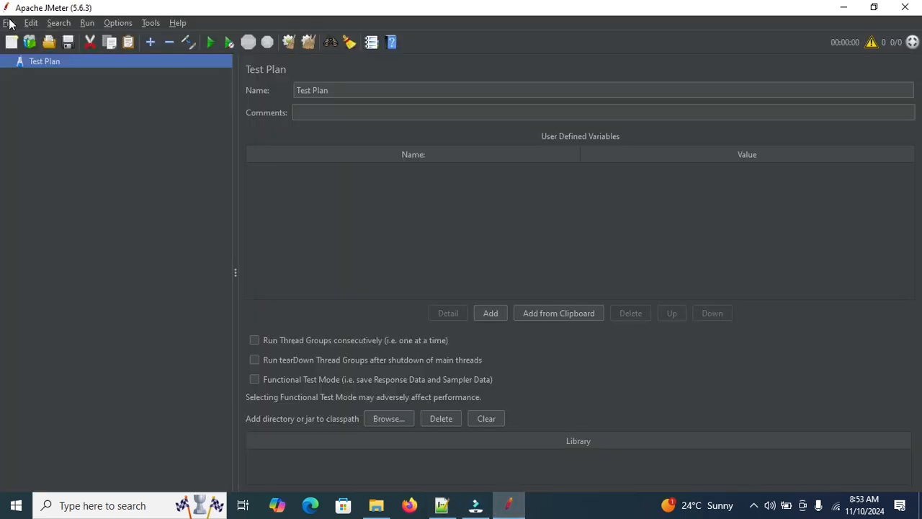
pyautogui.click(9, 24)
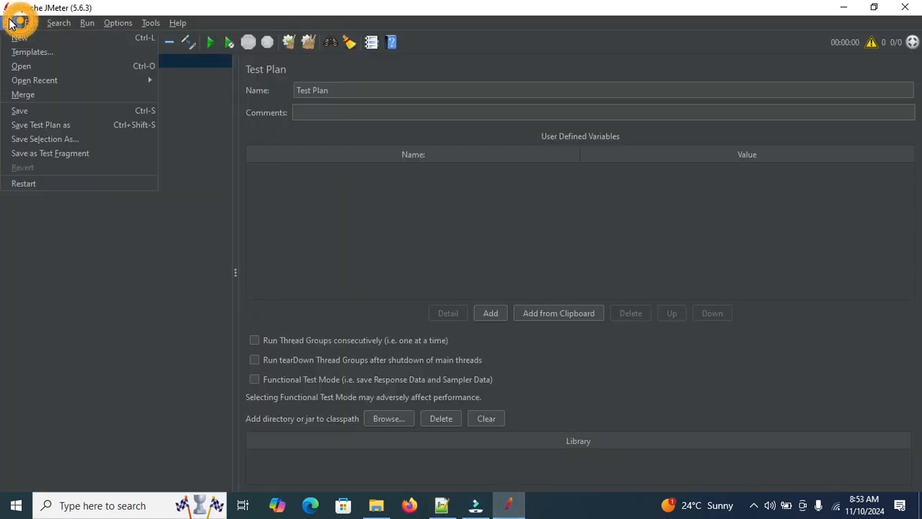
pyautogui.click(22, 66)
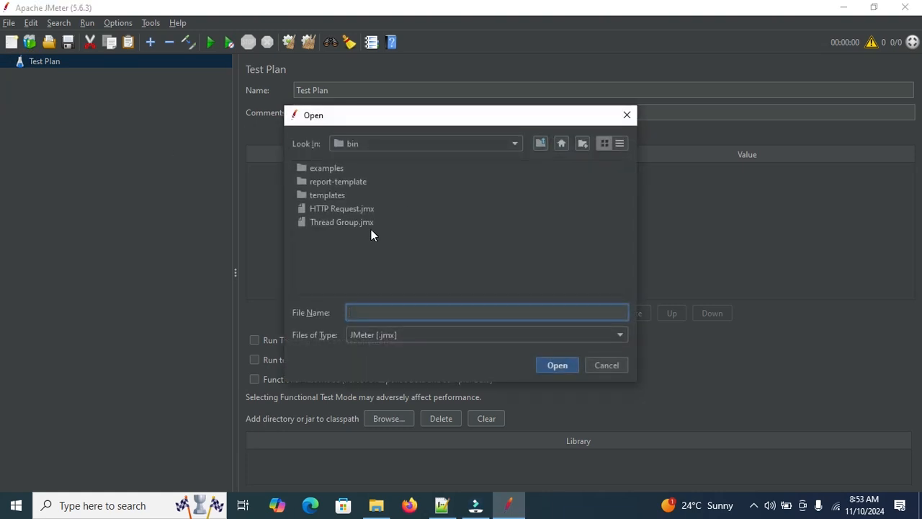
pyautogui.doubleClick(345, 209)
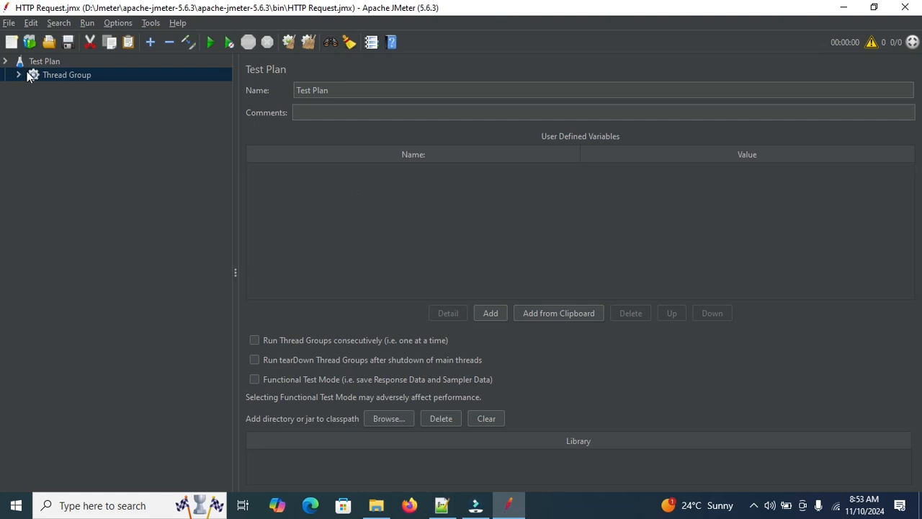
# Expand the Thread Group and HTTP Request nodes in the test plan tree
pyautogui.click(21, 75)
pyautogui.click(18, 75)
pyautogui.click(32, 88)
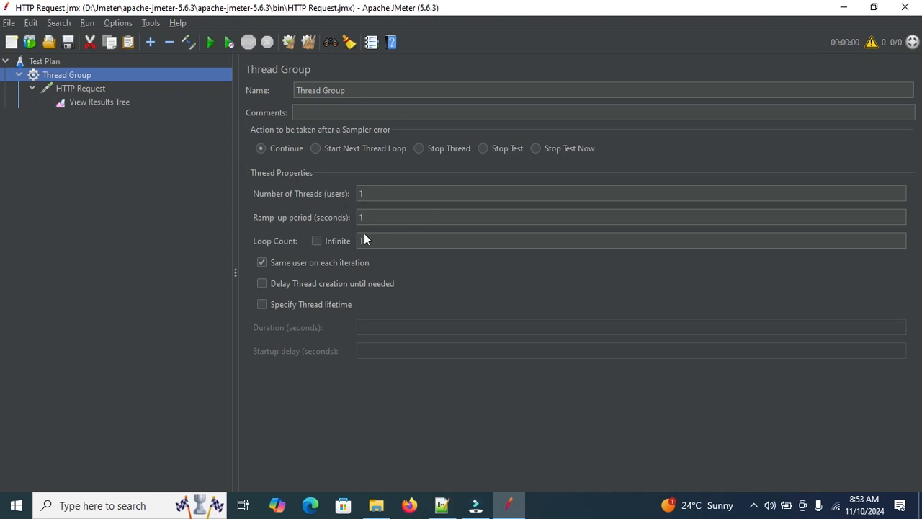
# Rename the HTTP Request sampler as BlazeMeter
pyautogui.click(81, 90)
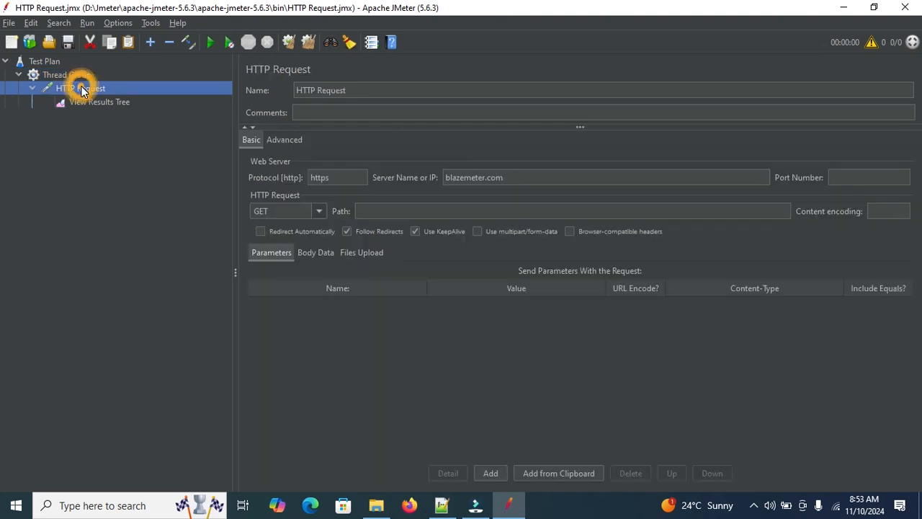
pyautogui.click(363, 90)
pyautogui.moveTo(364, 89); pyautogui.dragTo(289, 80)
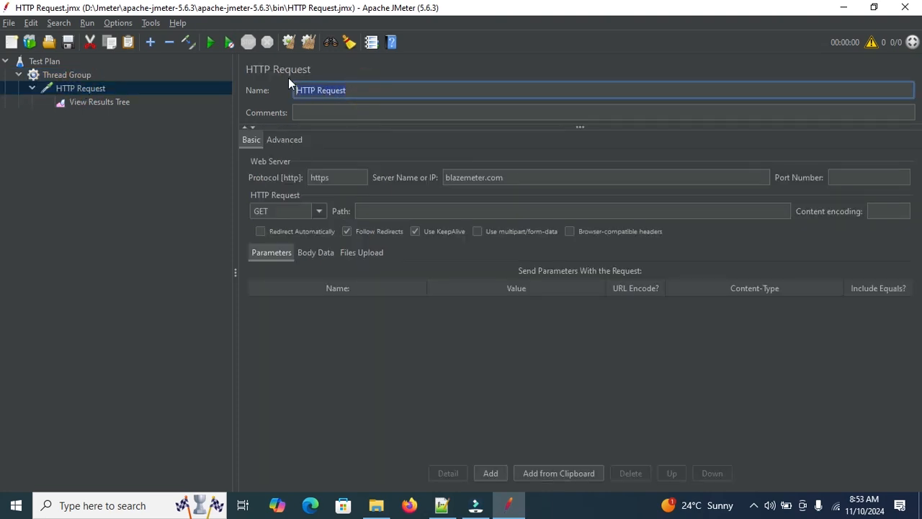
pyautogui.write('BlazeMeter')
pyautogui.click(108, 102)
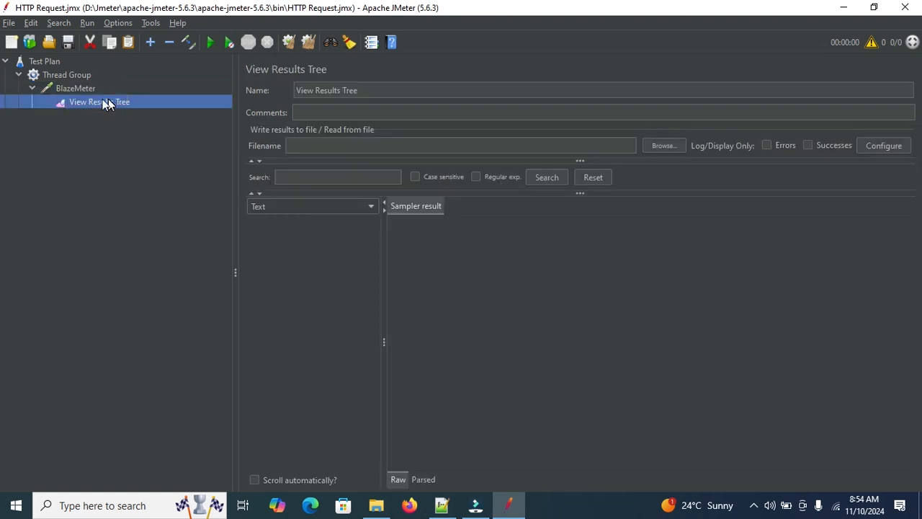
# Add a Response Assertion to the BlazeMeter request
pyautogui.click(71, 87)
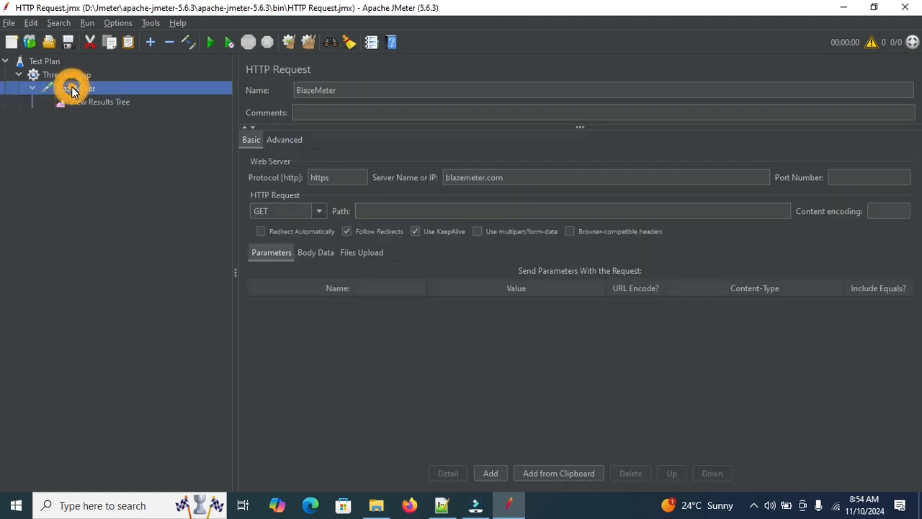
pyautogui.rightClick(72, 90)
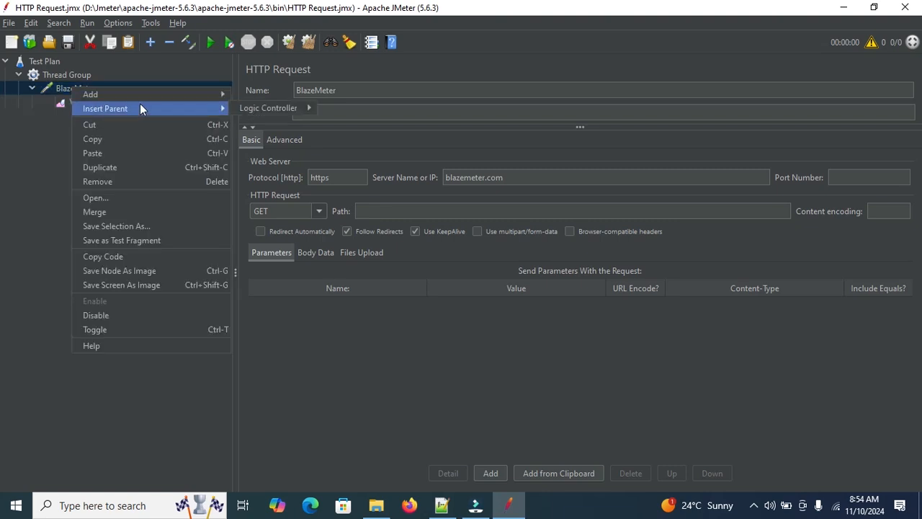
pyautogui.moveTo(181, 90)
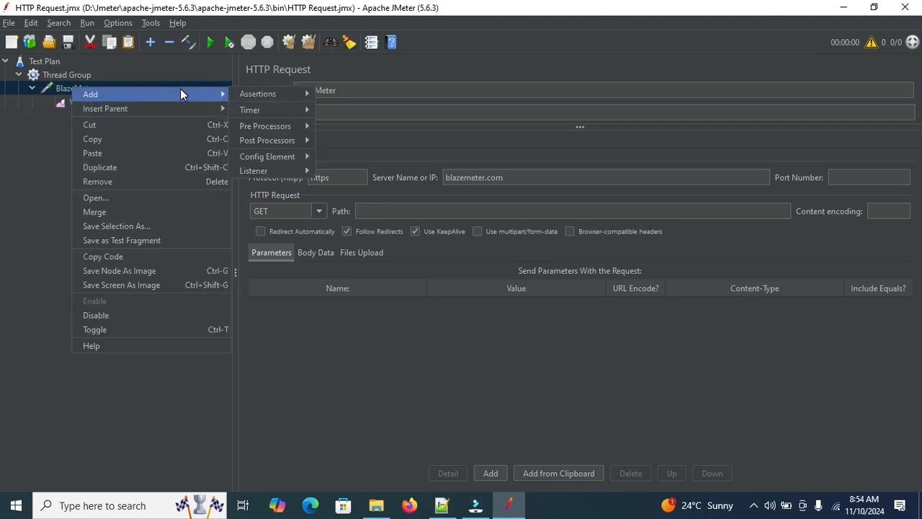
pyautogui.moveTo(273, 94)
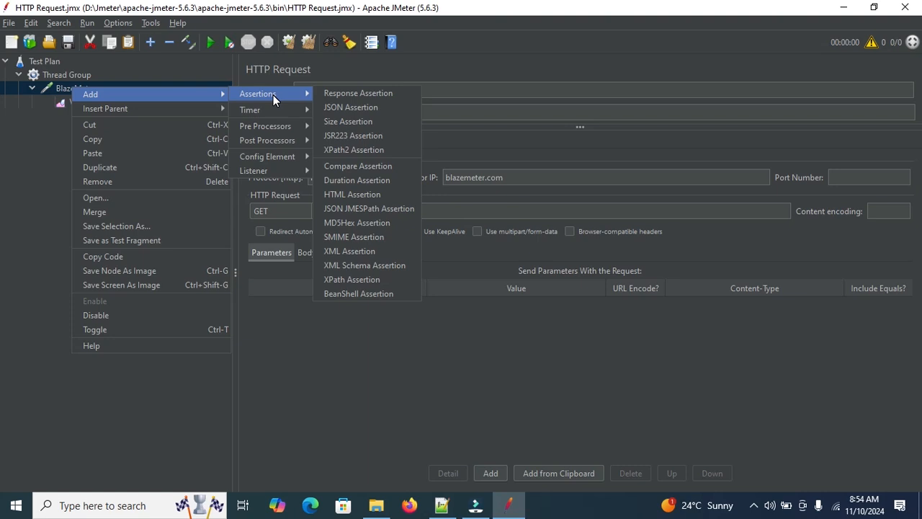
pyautogui.click(345, 94)
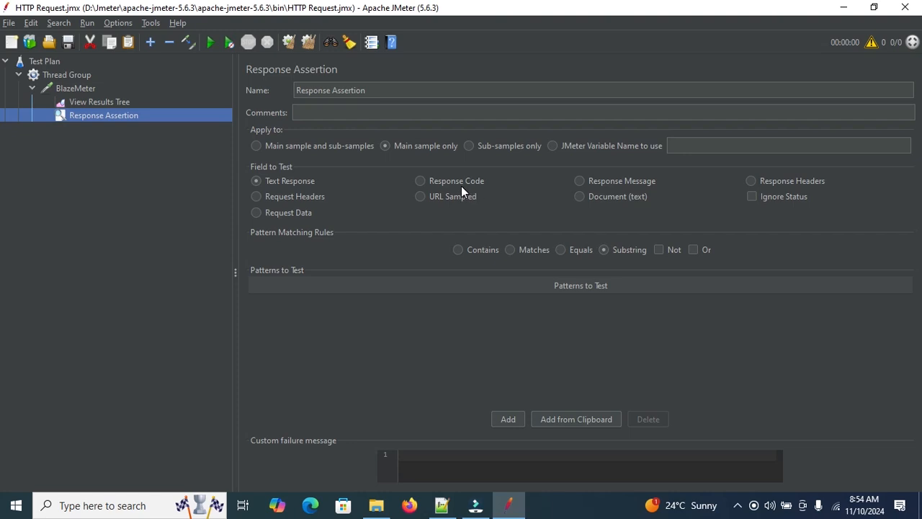
# Set the assertion's field to test to Response Code and add 200 as a pattern to test
pyautogui.click(461, 186)
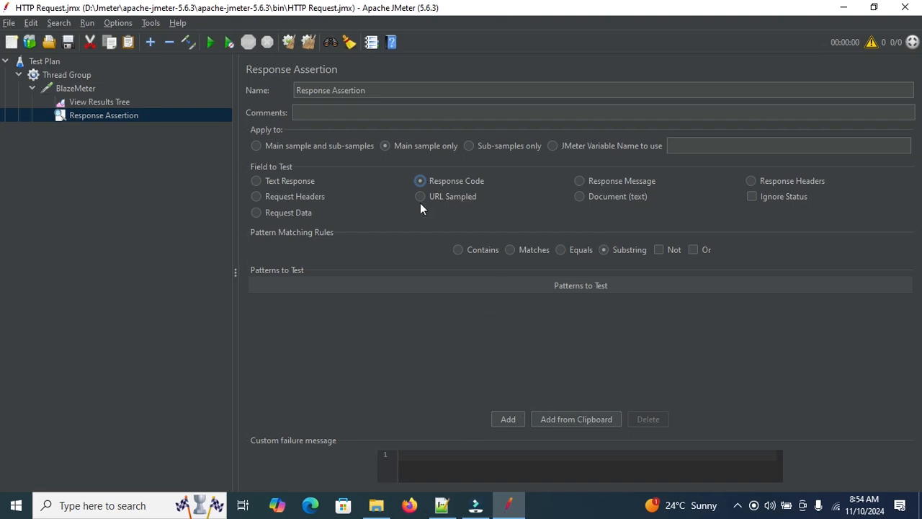
pyautogui.click(505, 420)
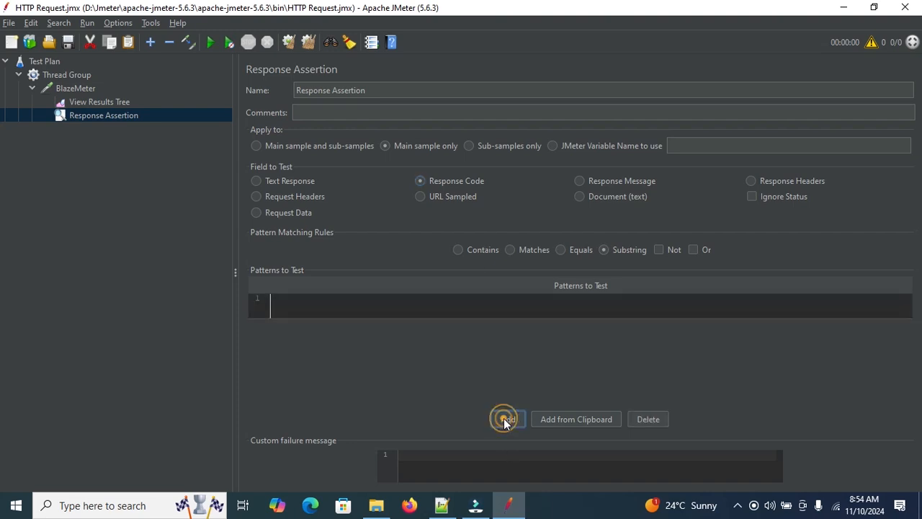
pyautogui.click(304, 303)
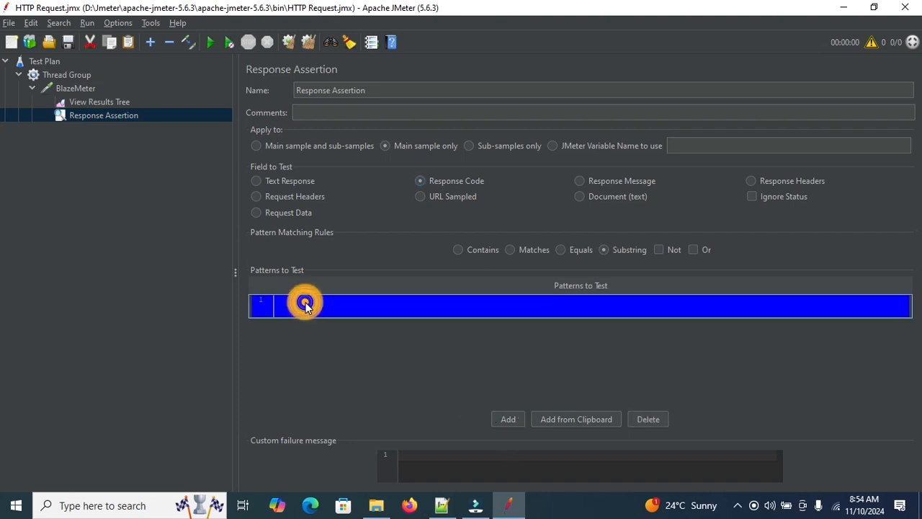
pyautogui.doubleClick(306, 302)
pyautogui.write('200')
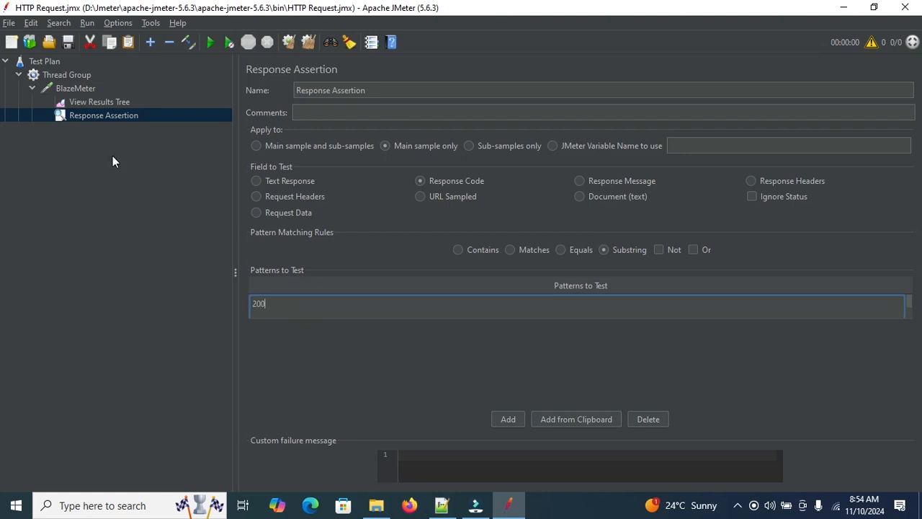
# Run the test plan and review the BlazeMeter request's sampler result and request details in the results tree
pyautogui.click(94, 101)
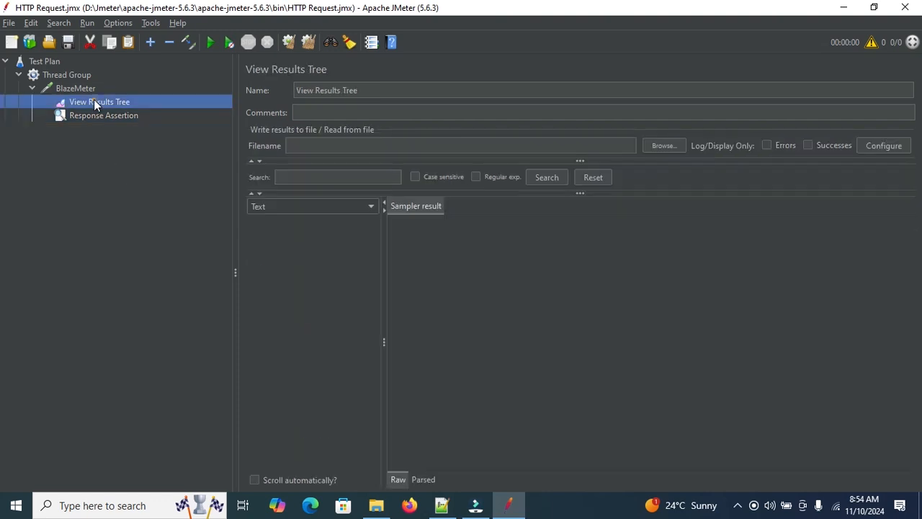
pyautogui.click(211, 44)
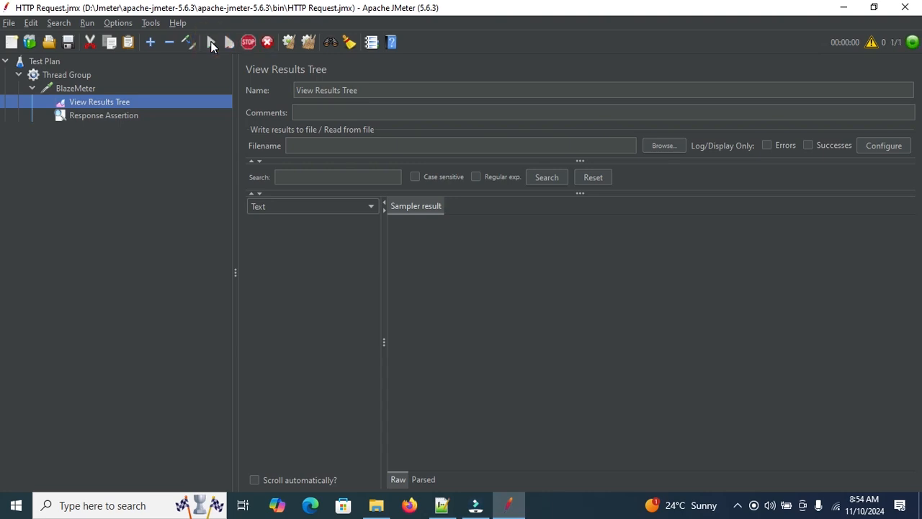
pyautogui.click(103, 115)
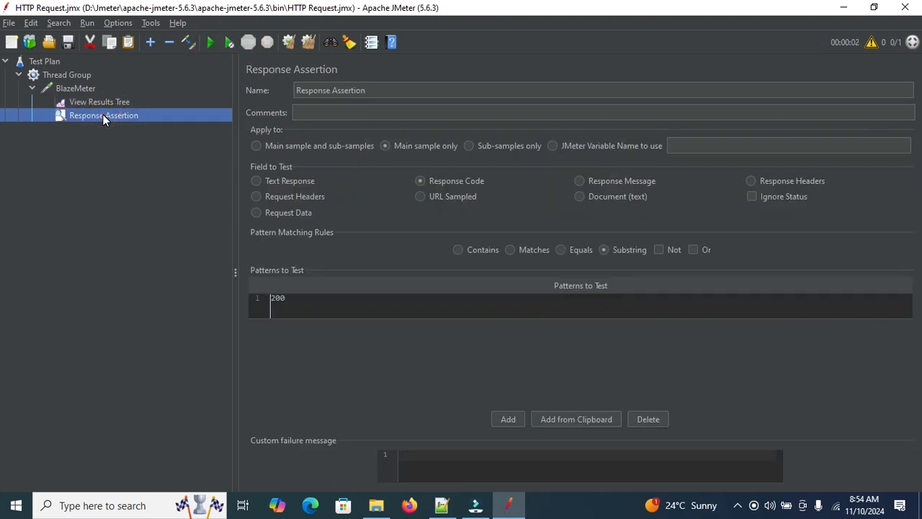
pyautogui.click(91, 103)
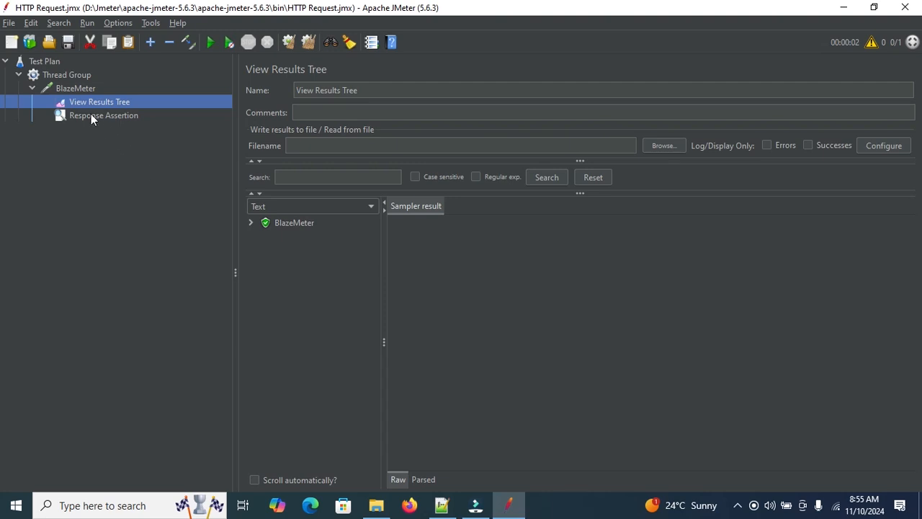
pyautogui.click(284, 224)
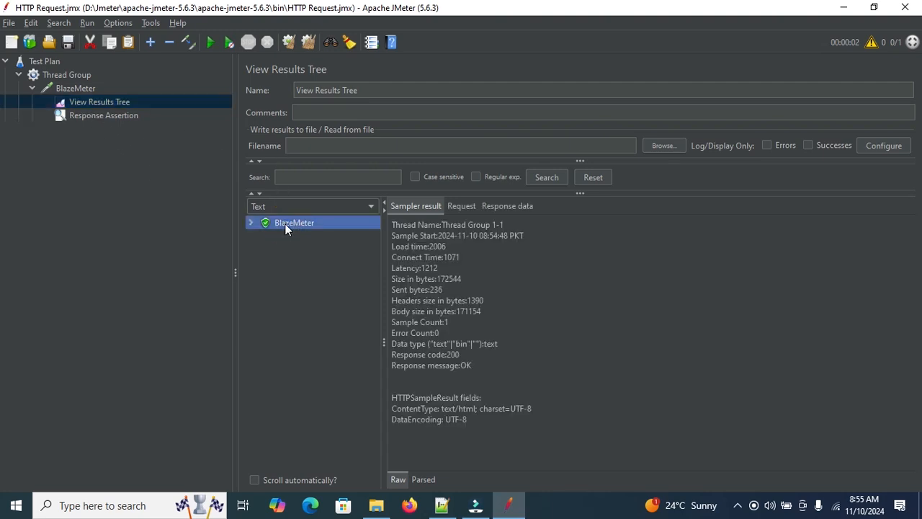
pyautogui.click(458, 207)
pyautogui.click(416, 207)
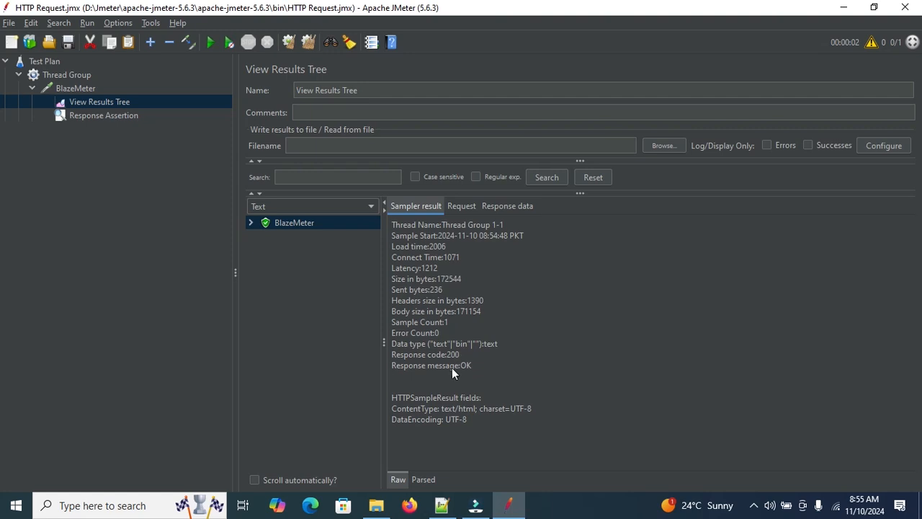
# Set the Response Assertion's pattern to test to 201 and rerun the test
pyautogui.click(79, 88)
pyautogui.click(99, 114)
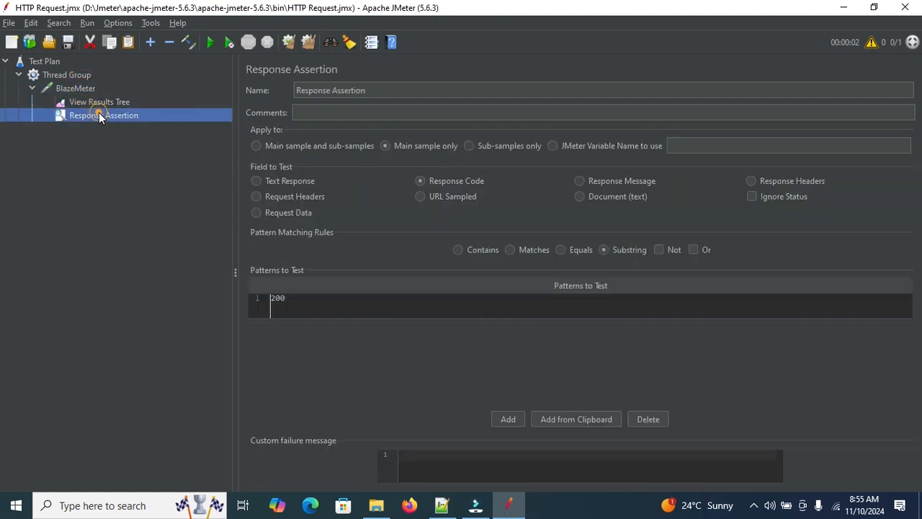
pyautogui.doubleClick(320, 302)
pyautogui.click(321, 296)
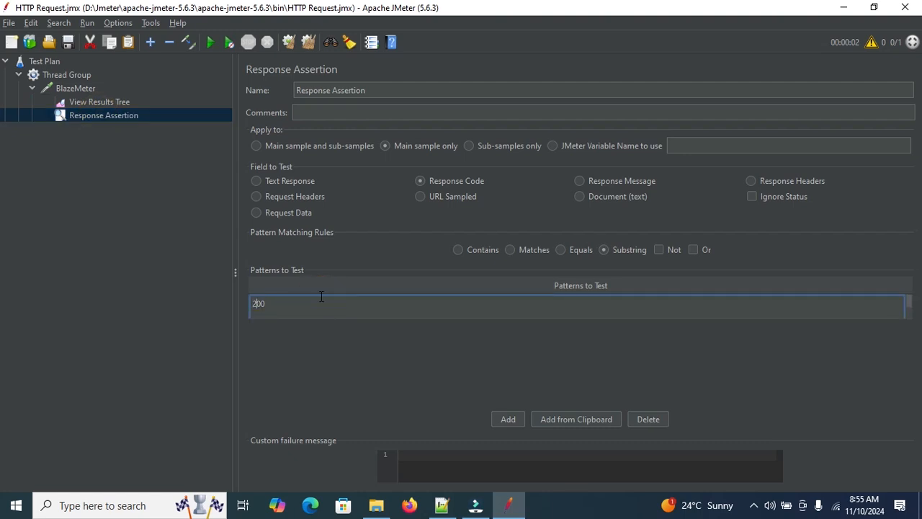
pyautogui.press('BackSpace')
pyautogui.write('1')
pyautogui.click(211, 42)
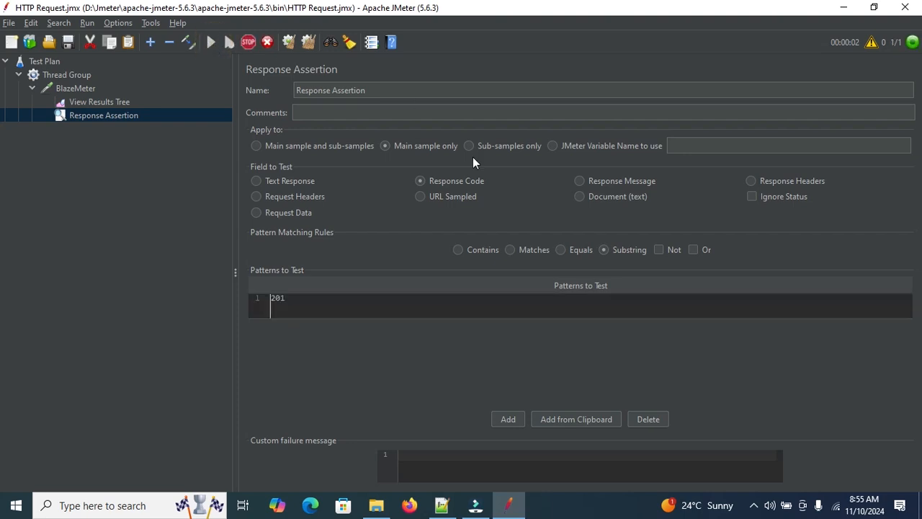
# Examine the failed BlazeMeter sample's assertion result and compare the assertion's pattern with the response code received
pyautogui.click(111, 101)
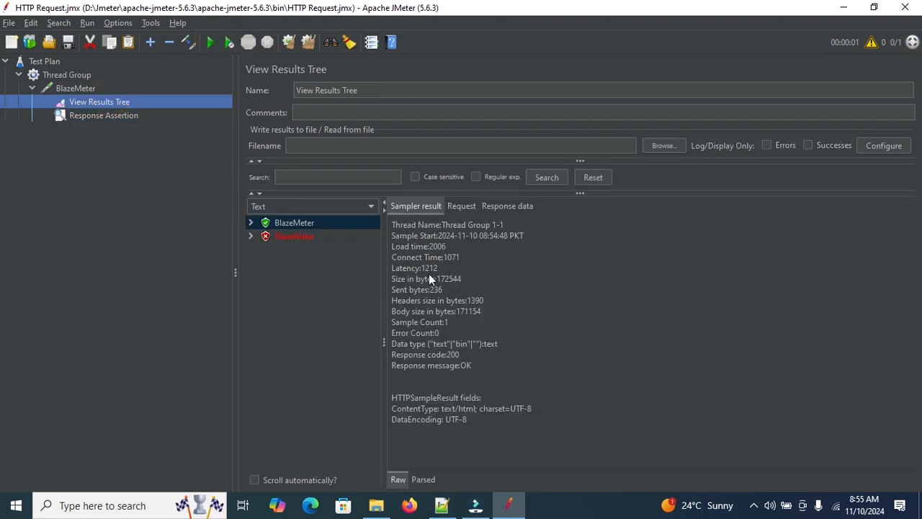
pyautogui.click(276, 238)
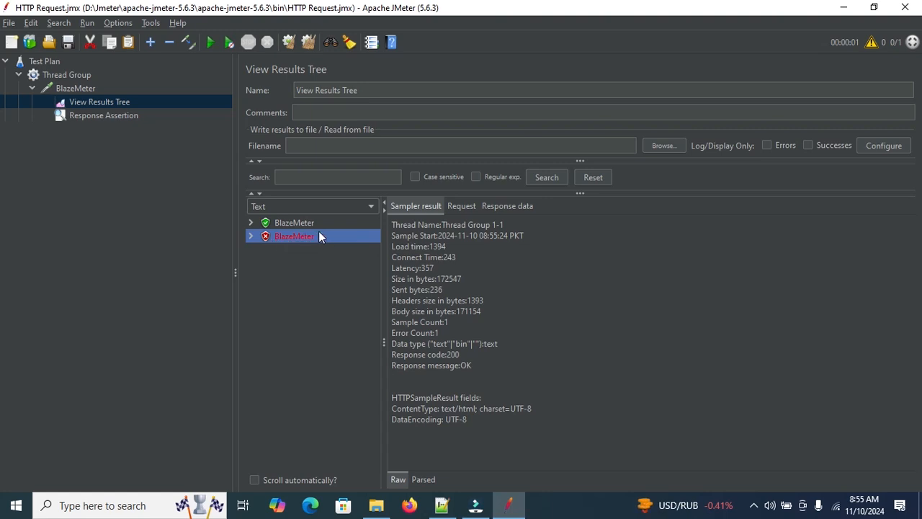
pyautogui.click(251, 236)
pyautogui.click(313, 277)
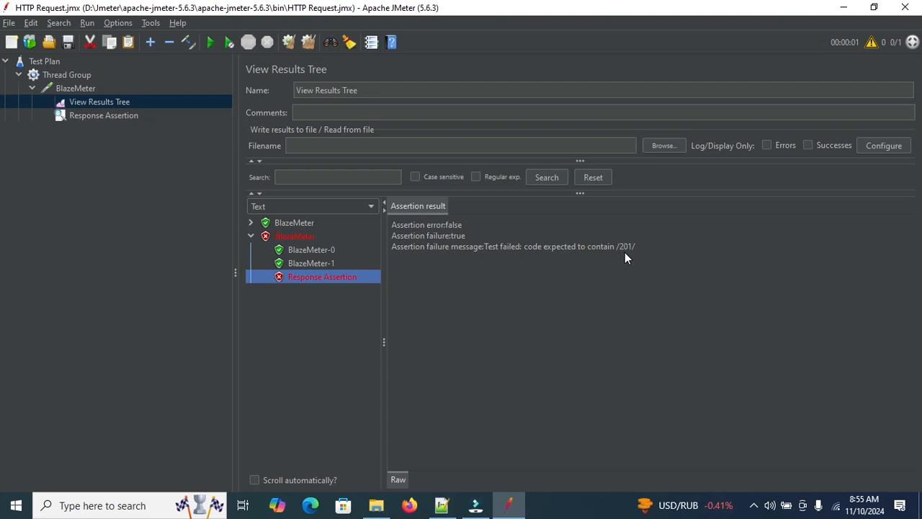
pyautogui.click(91, 116)
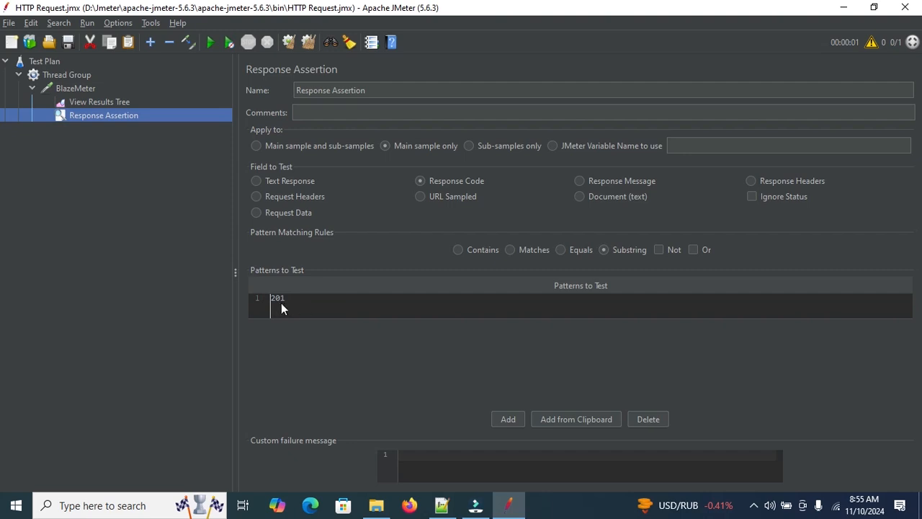
pyautogui.click(108, 102)
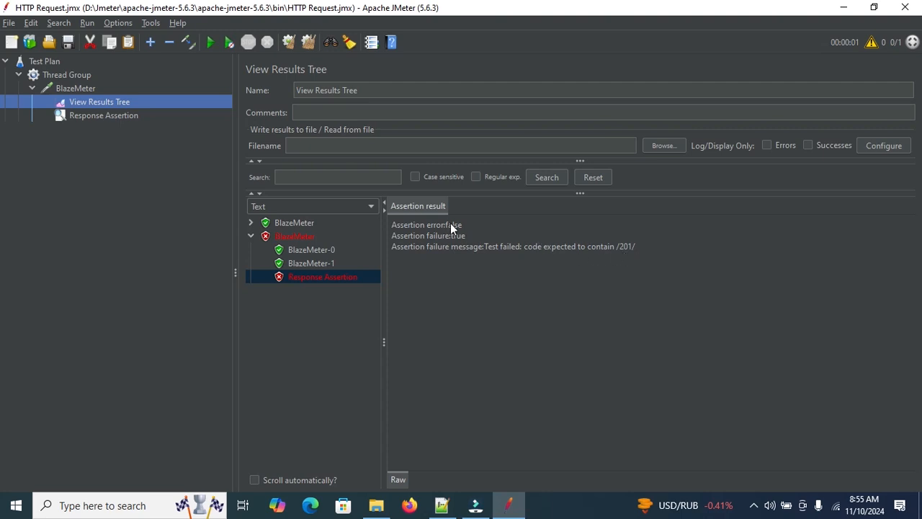
pyautogui.click(310, 264)
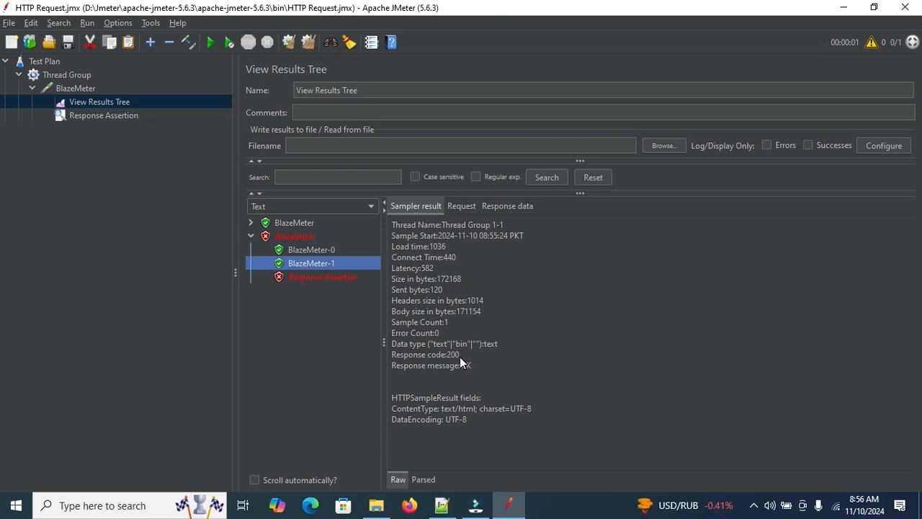
# Add a second Response Assertion to the BlazeMeter request with Response Message as its field to test
pyautogui.click(78, 88)
pyautogui.rightClick(78, 88)
pyautogui.moveTo(189, 93)
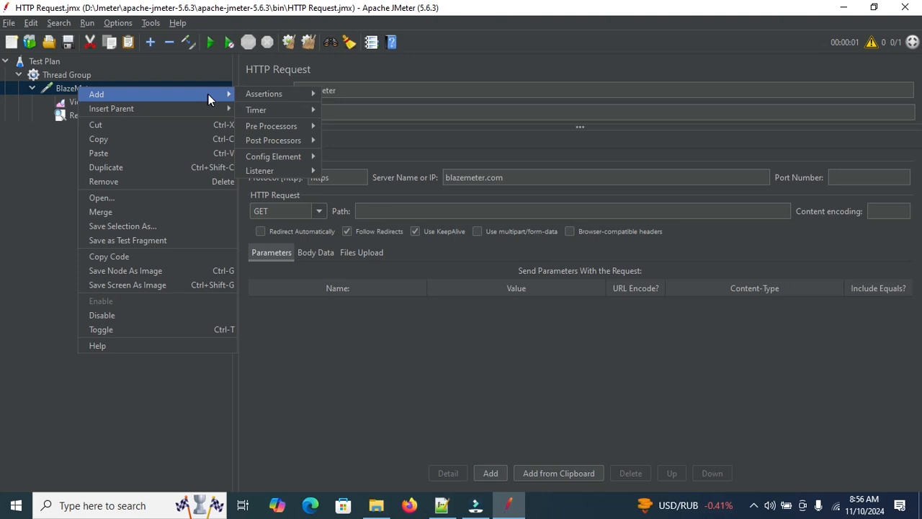
pyautogui.moveTo(284, 92)
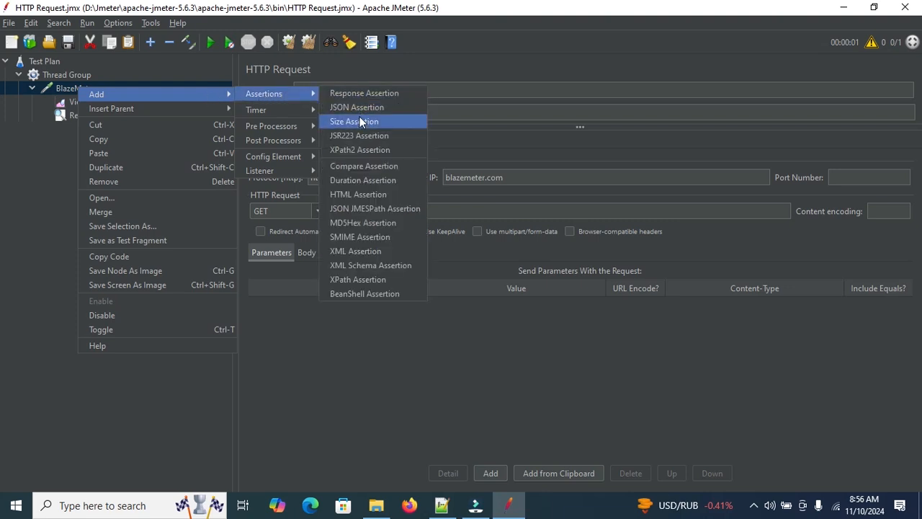
pyautogui.click(381, 97)
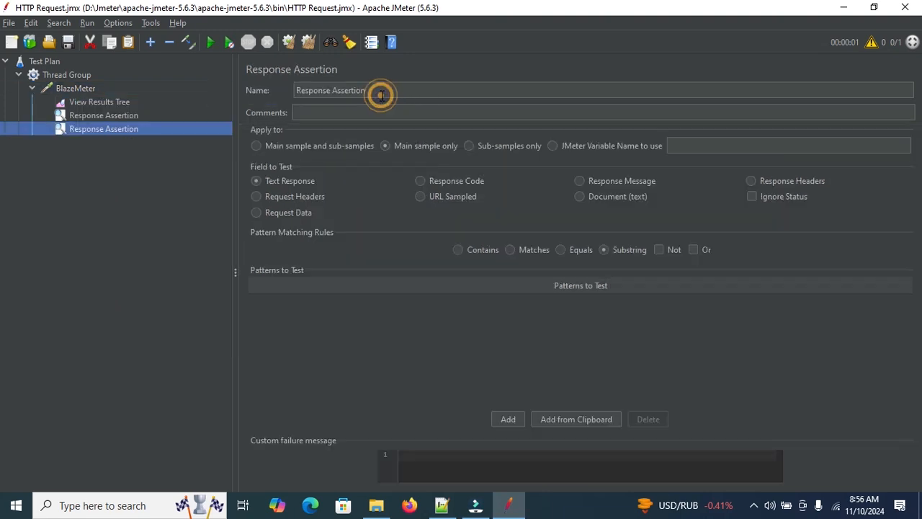
pyautogui.click(619, 180)
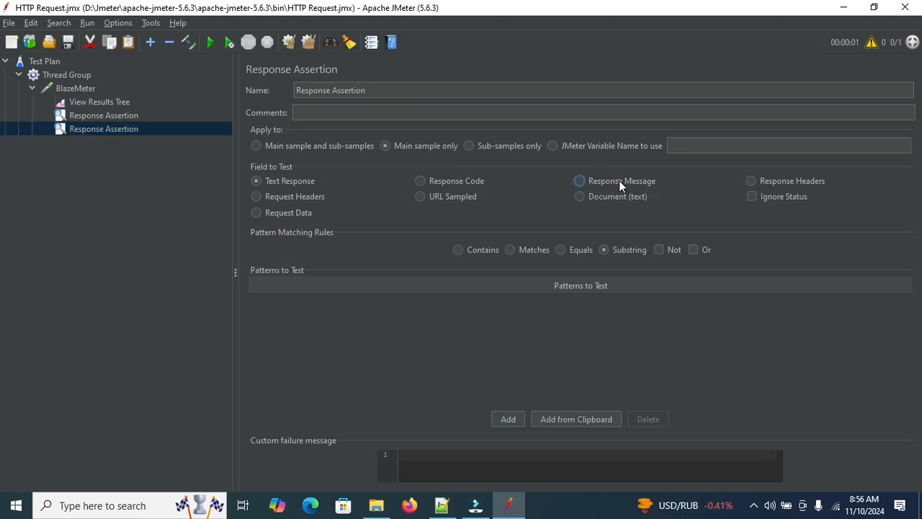
# Rename the second Response Assertion as "Verify response message"
pyautogui.click(102, 114)
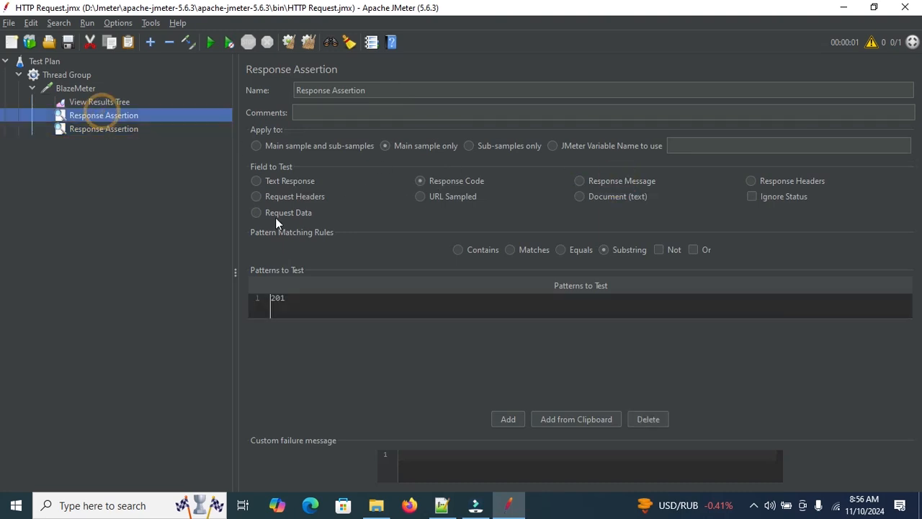
pyautogui.click(94, 102)
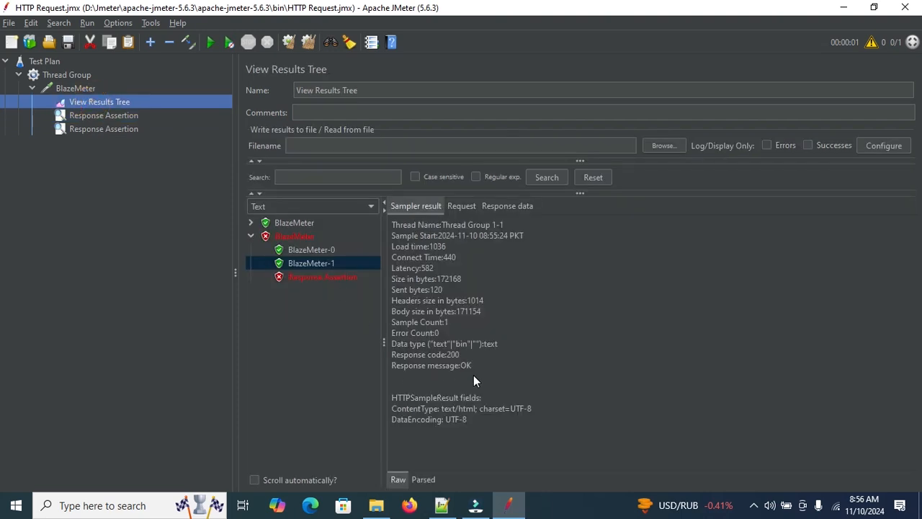
pyautogui.click(103, 130)
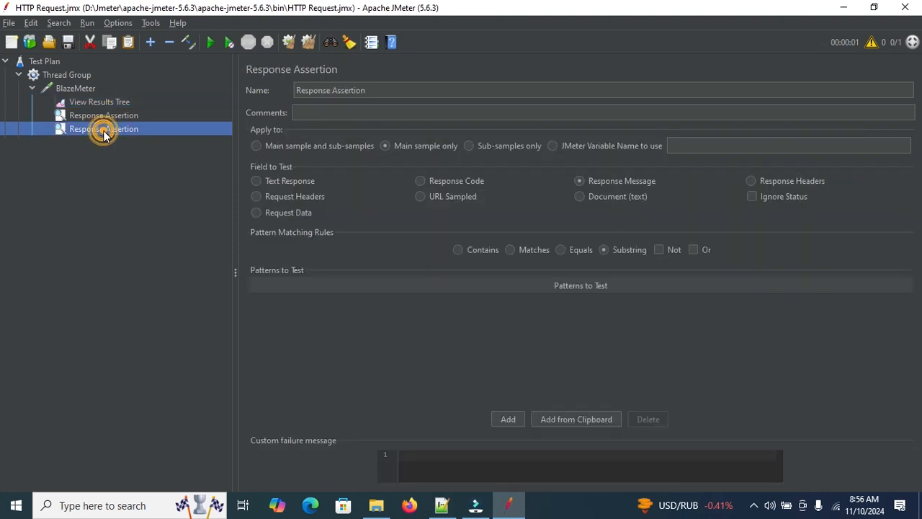
pyautogui.tripleClick(375, 90)
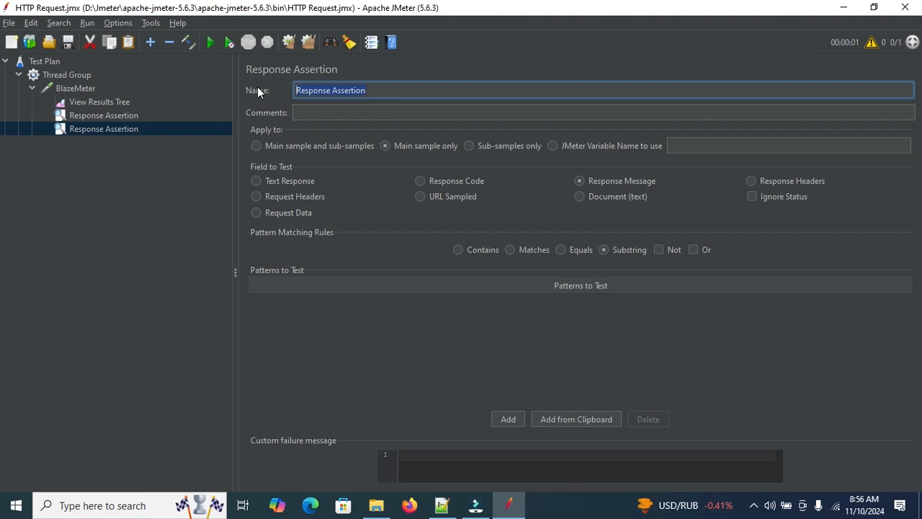
pyautogui.write('Verify response message')
# Rename the first Response Assertion as "Verify response code 200"
pyautogui.click(116, 116)
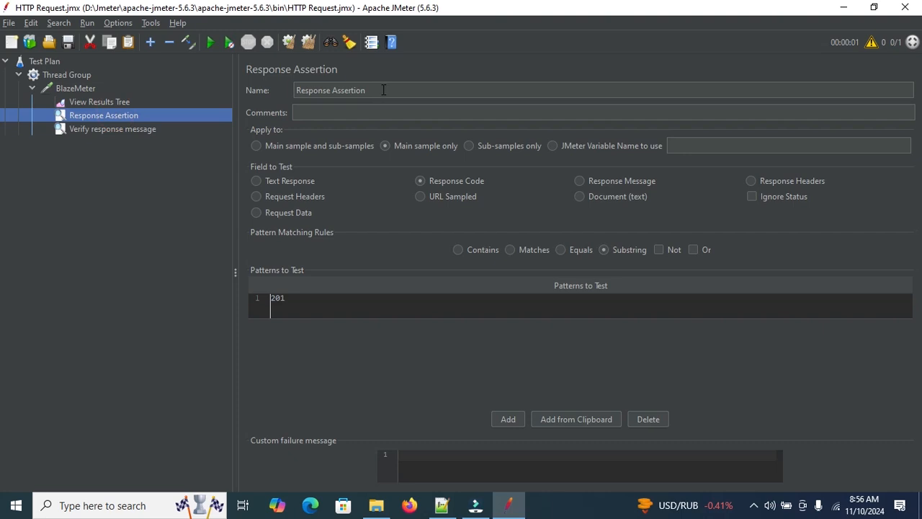
pyautogui.moveTo(382, 90); pyautogui.dragTo(290, 90)
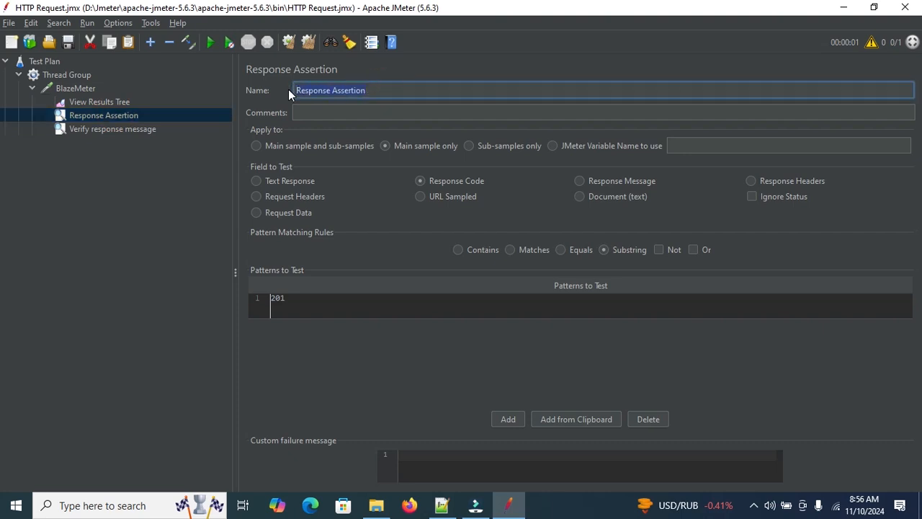
pyautogui.write('Verify response code 200')
pyautogui.click(119, 129)
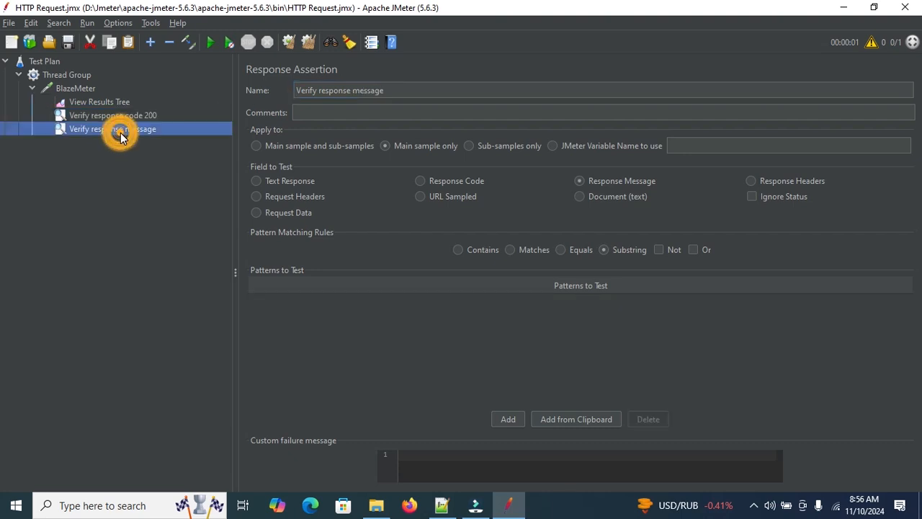
# Rerun the test with all earlier results cleared and inspect the Verify response code 200 assertion result
pyautogui.click(84, 101)
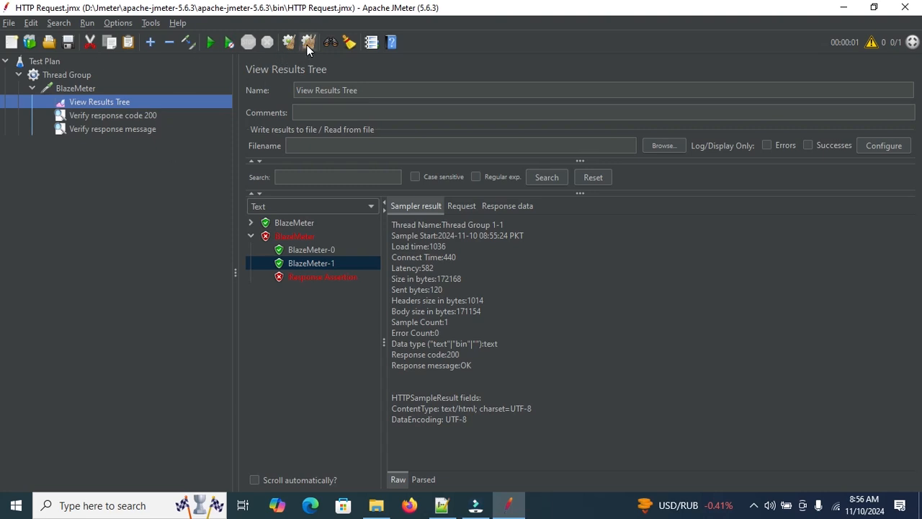
pyautogui.click(307, 43)
pyautogui.click(209, 44)
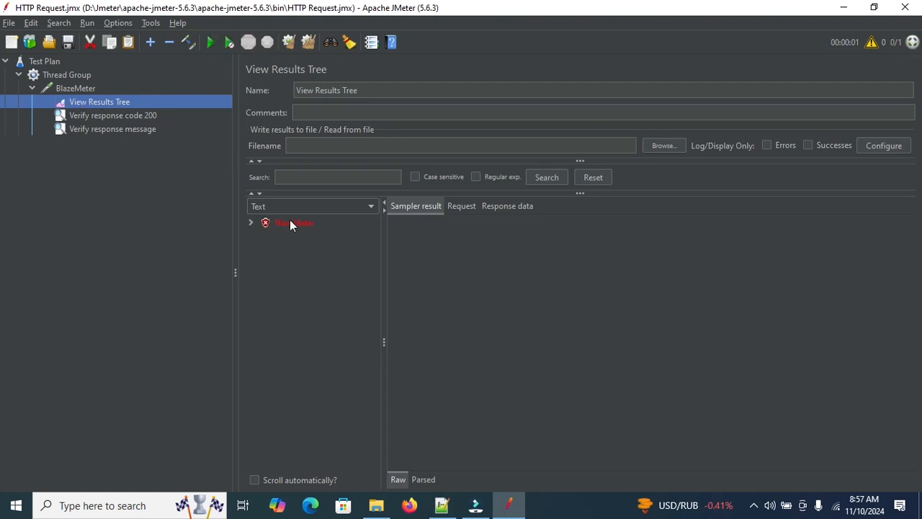
pyautogui.click(250, 222)
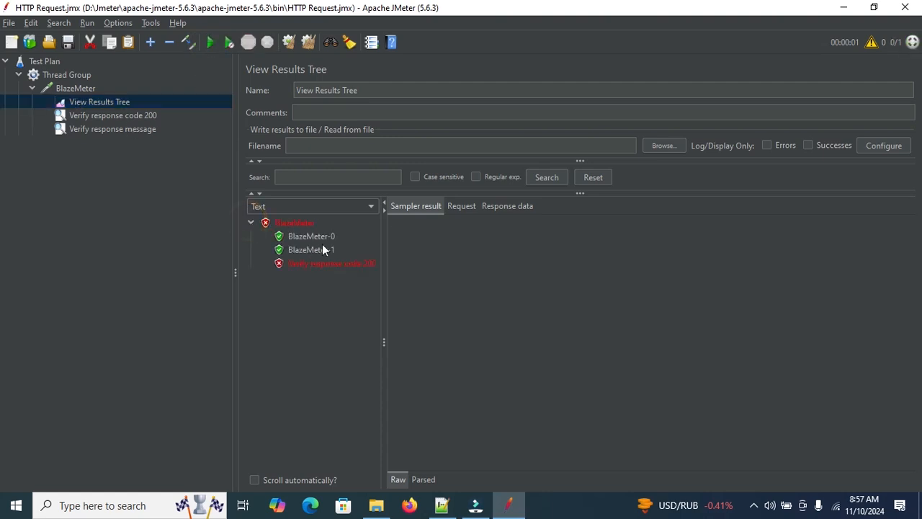
pyautogui.click(315, 263)
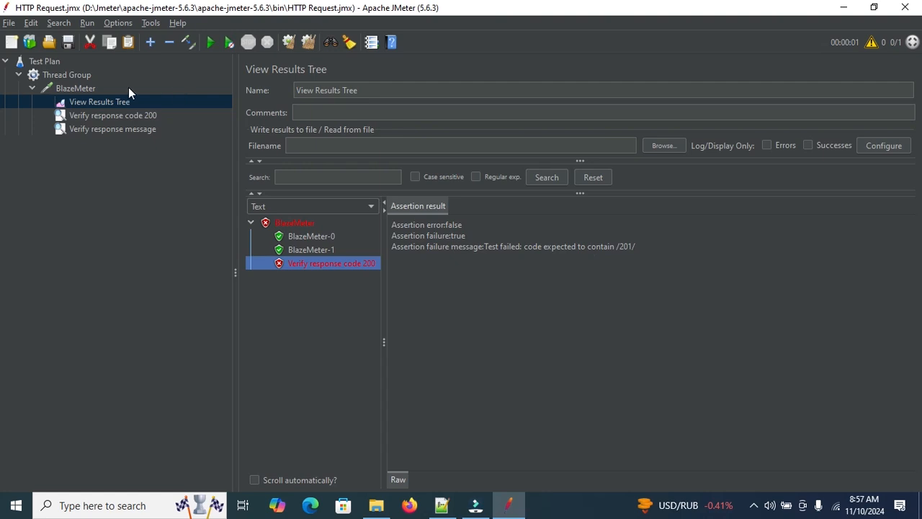
# Set the pattern to test of the Verify response code 200 assertion to 200
pyautogui.click(67, 89)
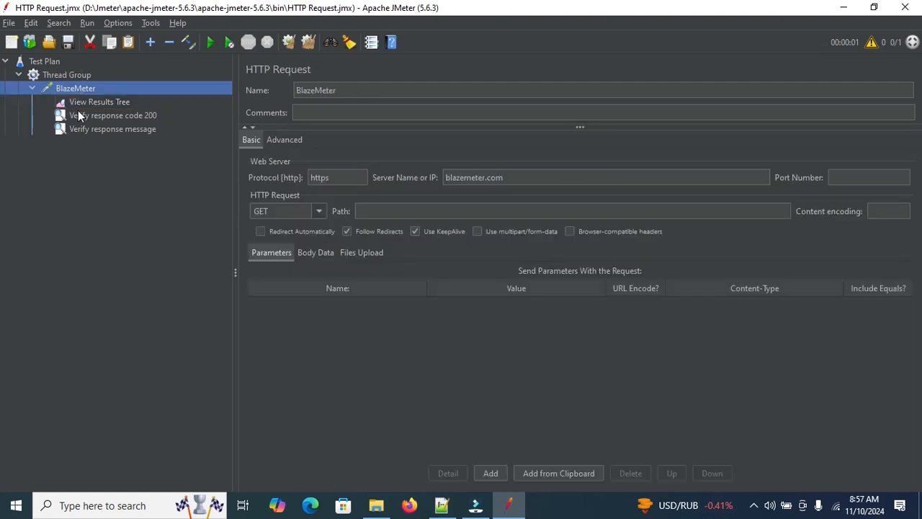
pyautogui.click(79, 115)
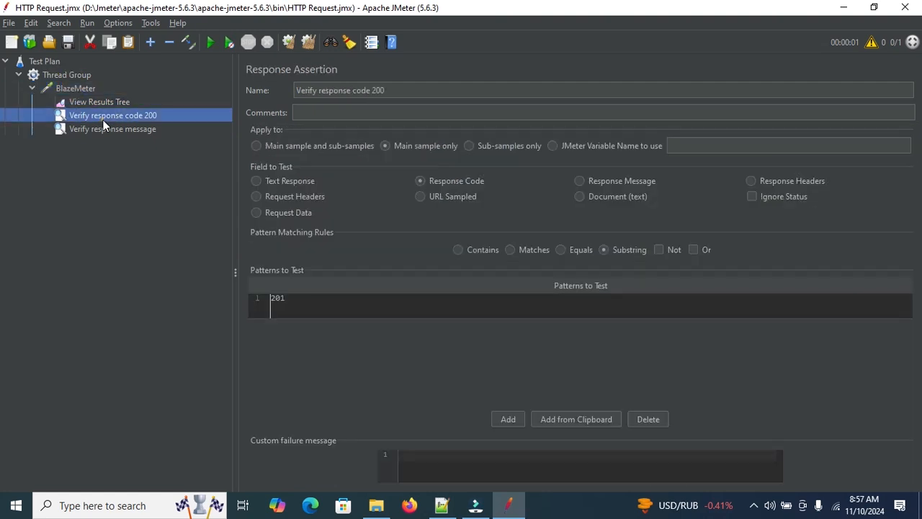
pyautogui.doubleClick(314, 303)
pyautogui.press('BackSpace')
pyautogui.press('BackSpace')
pyautogui.press('BackSpace')
pyautogui.write('200')
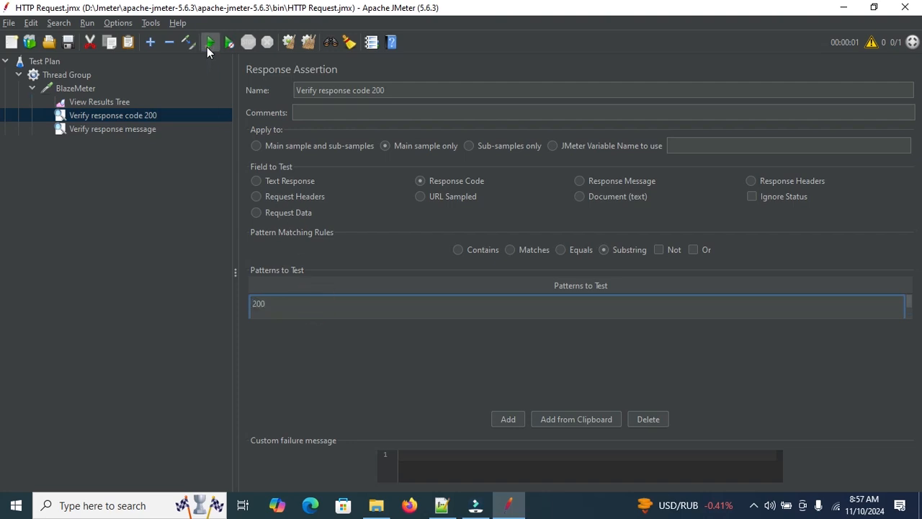
# Rerun the test and inspect the sampler result of the new BlazeMeter sample in View Results Tree
pyautogui.click(210, 43)
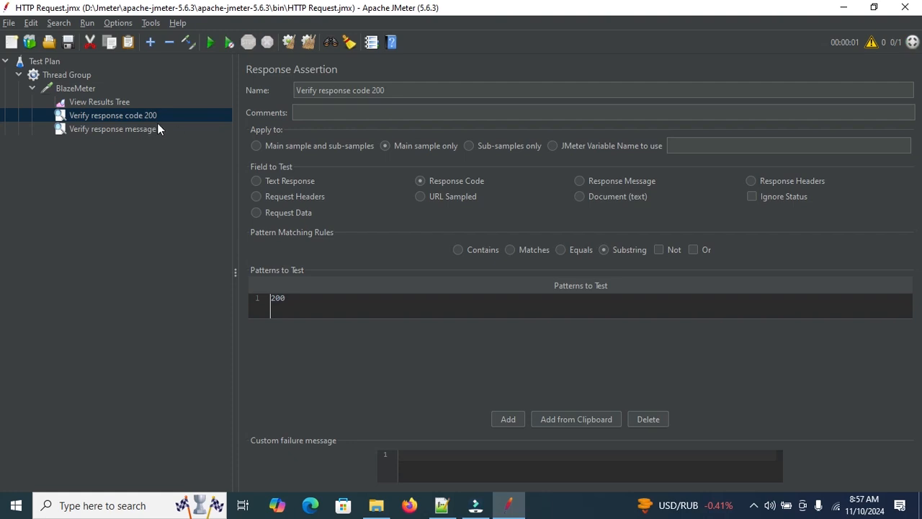
pyautogui.click(108, 104)
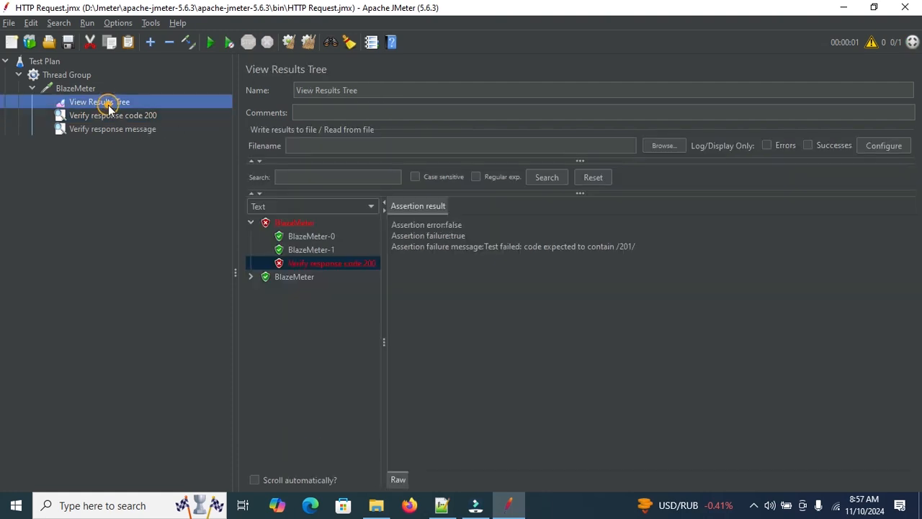
pyautogui.click(296, 277)
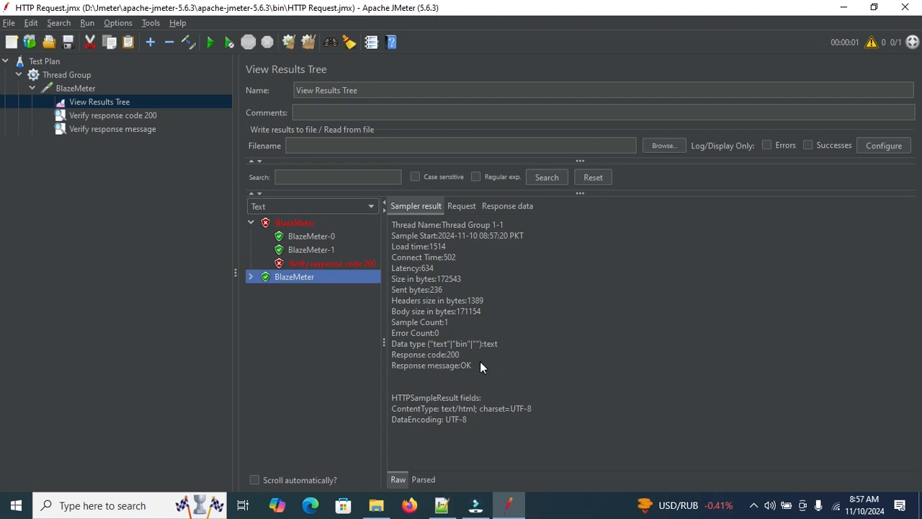
# Add a pattern to test with the value OK to the Verify response message assertion
pyautogui.click(125, 114)
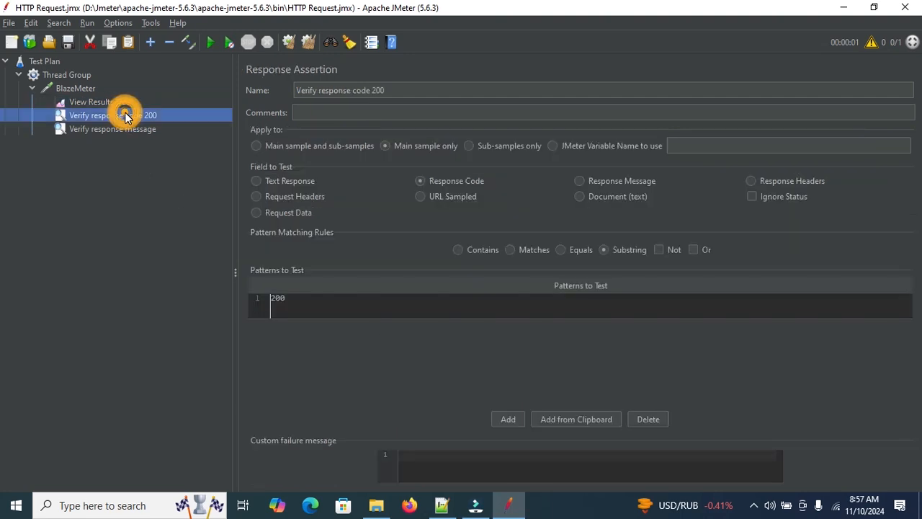
pyautogui.click(128, 128)
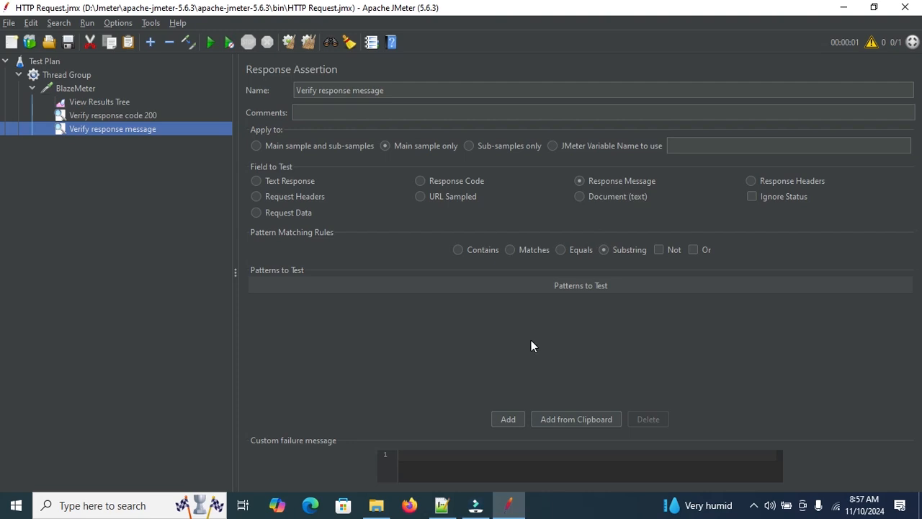
pyautogui.click(509, 419)
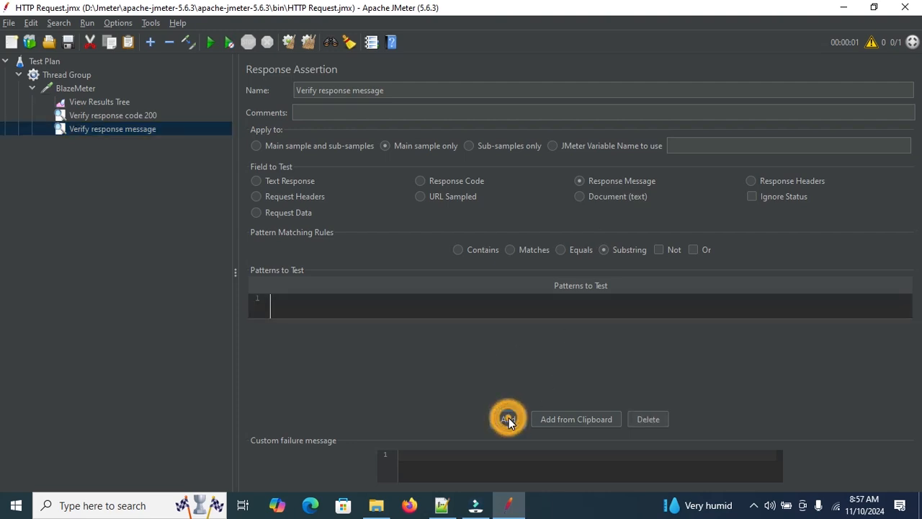
pyautogui.click(304, 304)
pyautogui.write('OK')
# Run the test with the OK message pattern in place and inspect the newest BlazeMeter sample's result
pyautogui.click(212, 43)
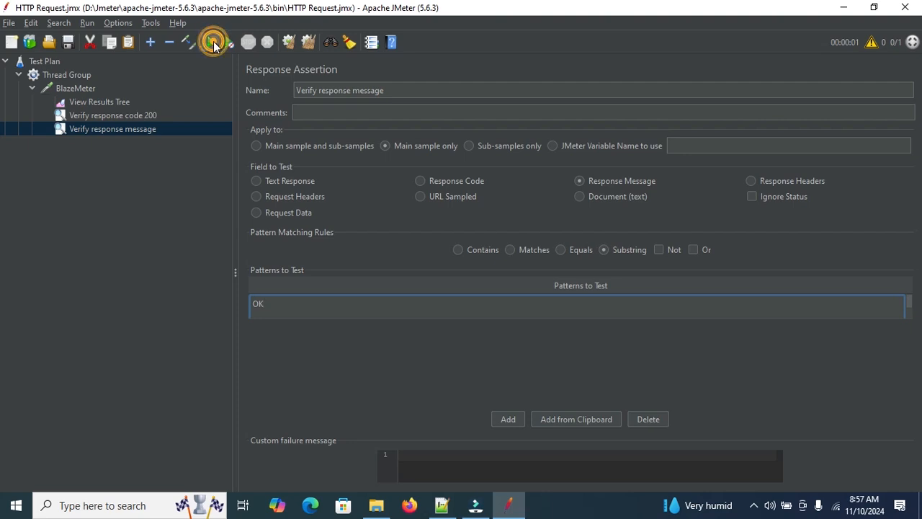
pyautogui.click(108, 105)
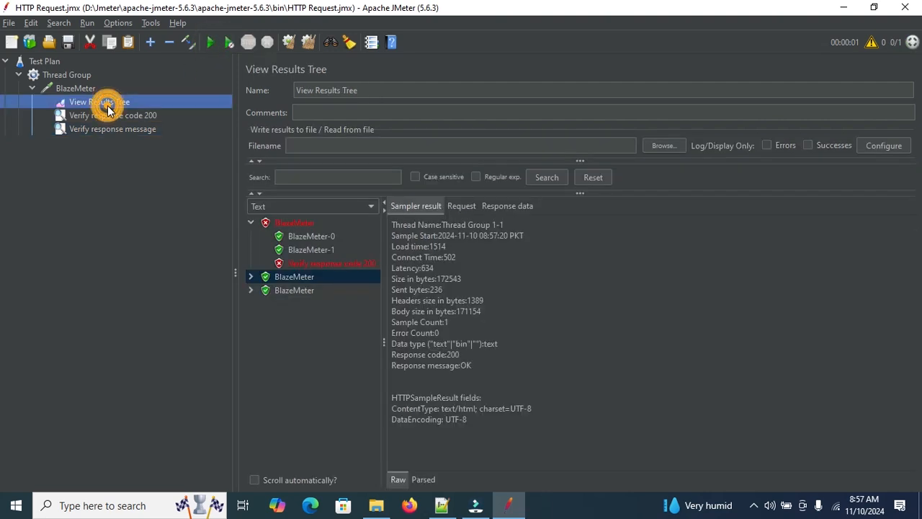
pyautogui.click(291, 289)
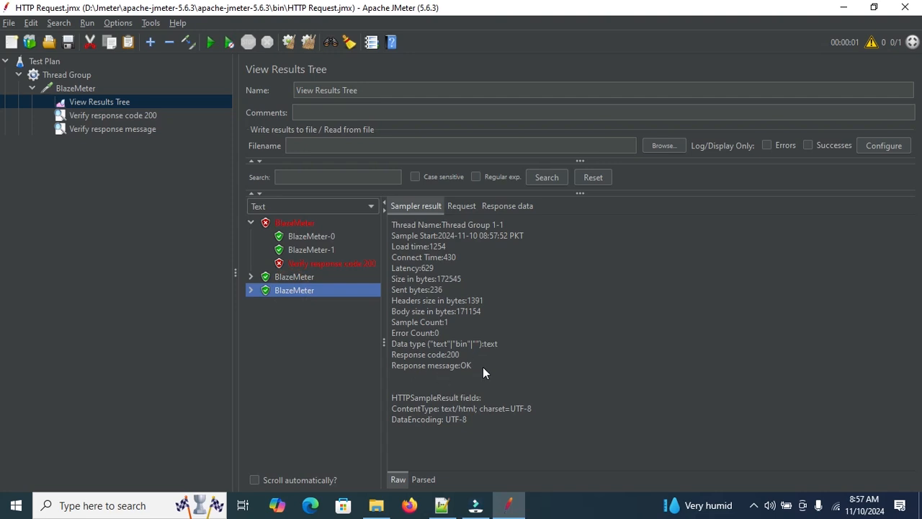
# Change the pattern to test of the Verify response message assertion to OK1
pyautogui.click(74, 89)
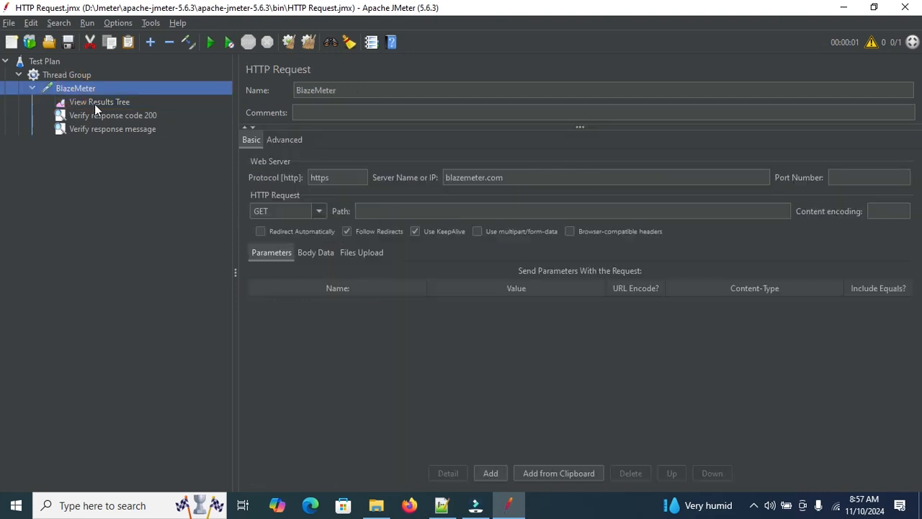
pyautogui.click(107, 129)
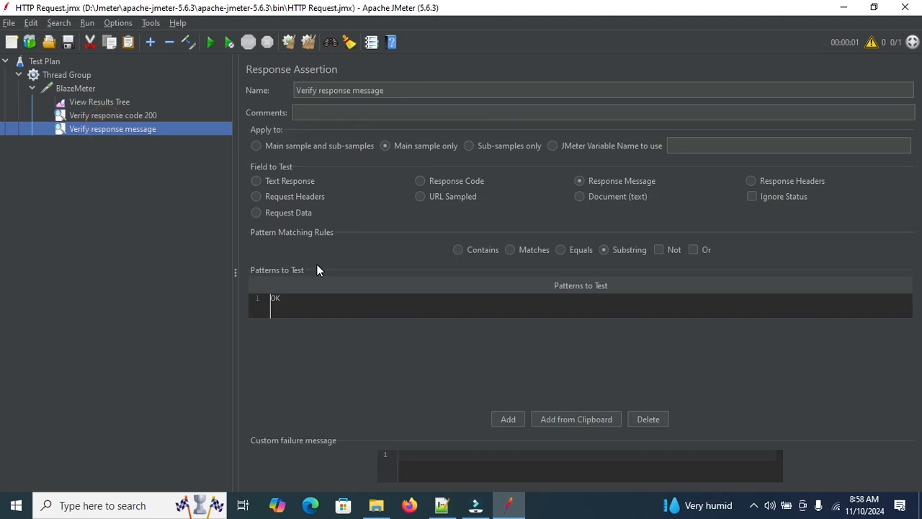
pyautogui.click(315, 300)
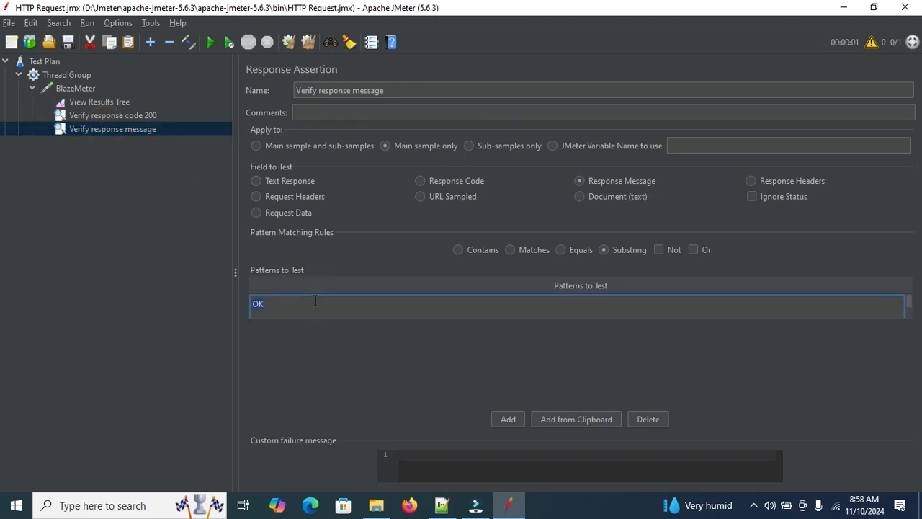
pyautogui.write('1')
# Clear all earlier results, rerun the test, and inspect the Verify response message assertion result and the BlazeMeter-1 sample
pyautogui.click(300, 43)
pyautogui.click(211, 45)
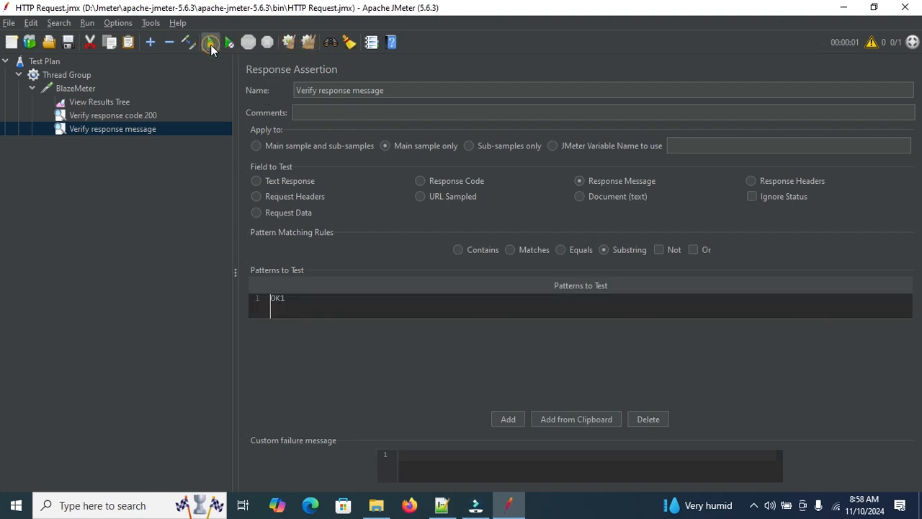
pyautogui.click(137, 115)
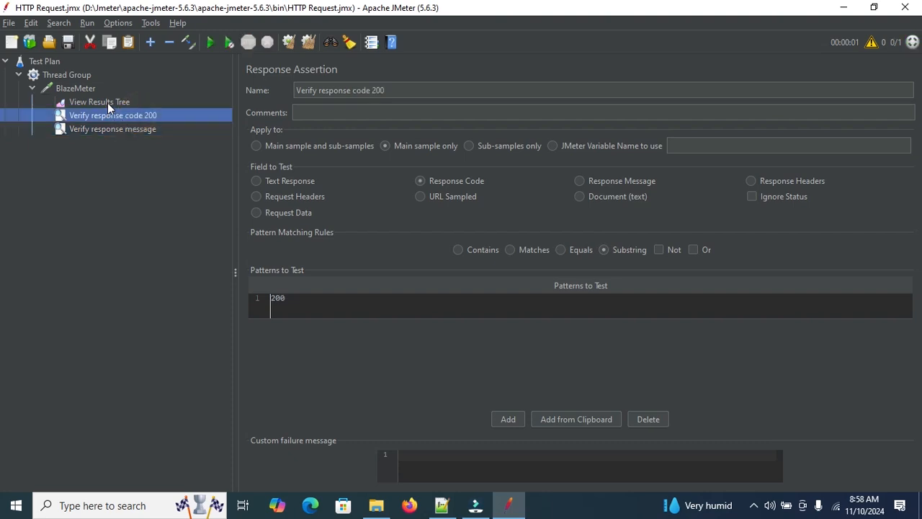
pyautogui.click(107, 103)
pyautogui.click(294, 222)
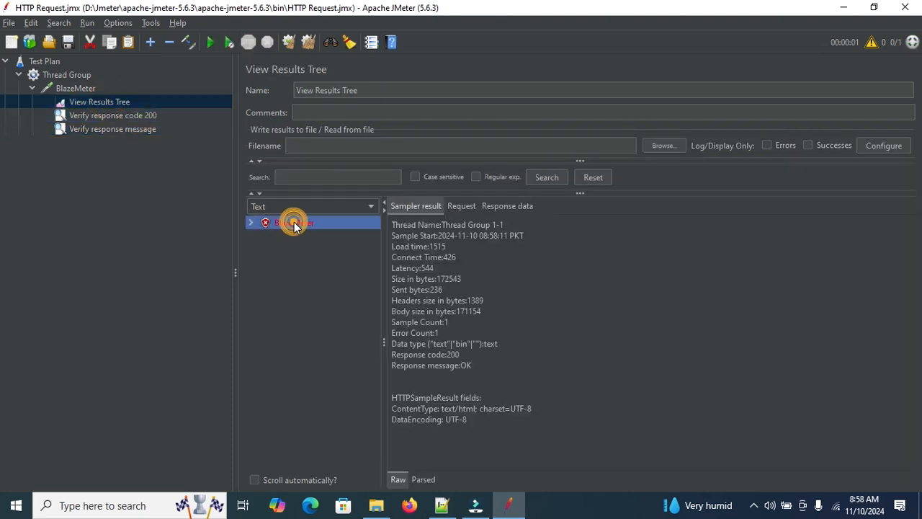
pyautogui.click(251, 223)
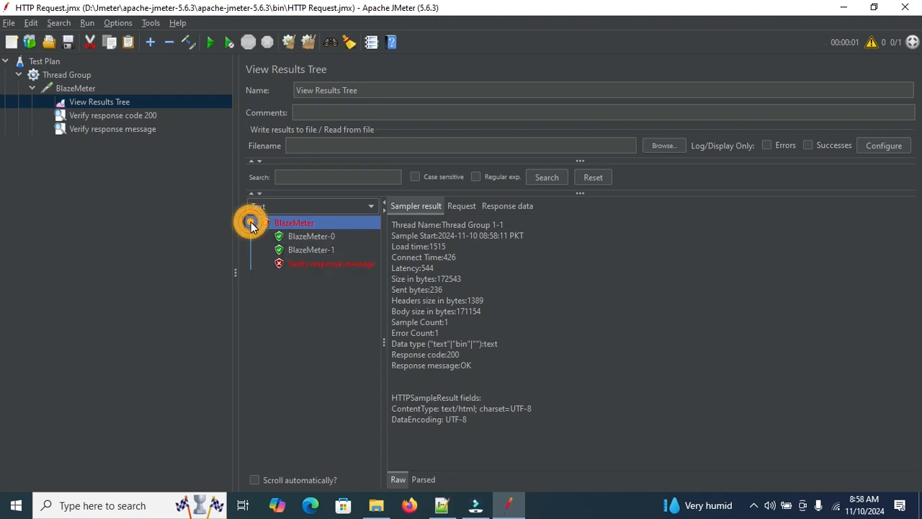
pyautogui.click(321, 264)
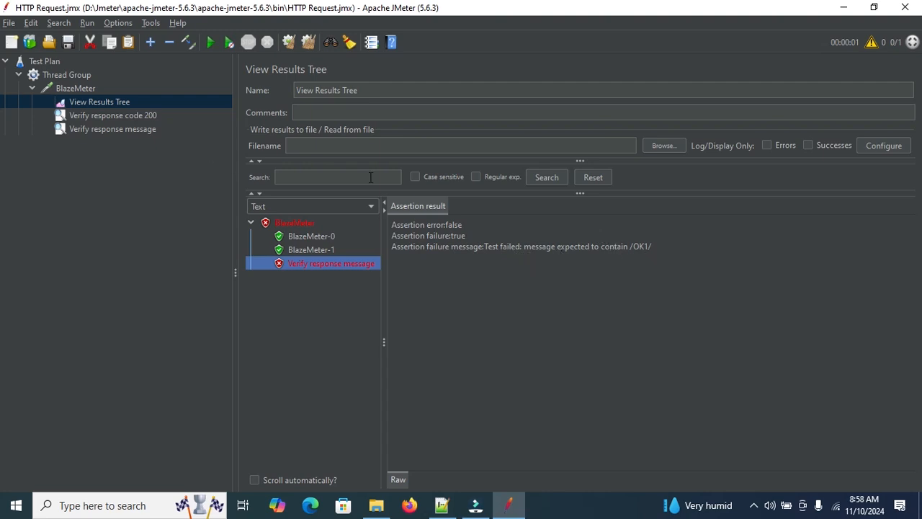
pyautogui.click(303, 249)
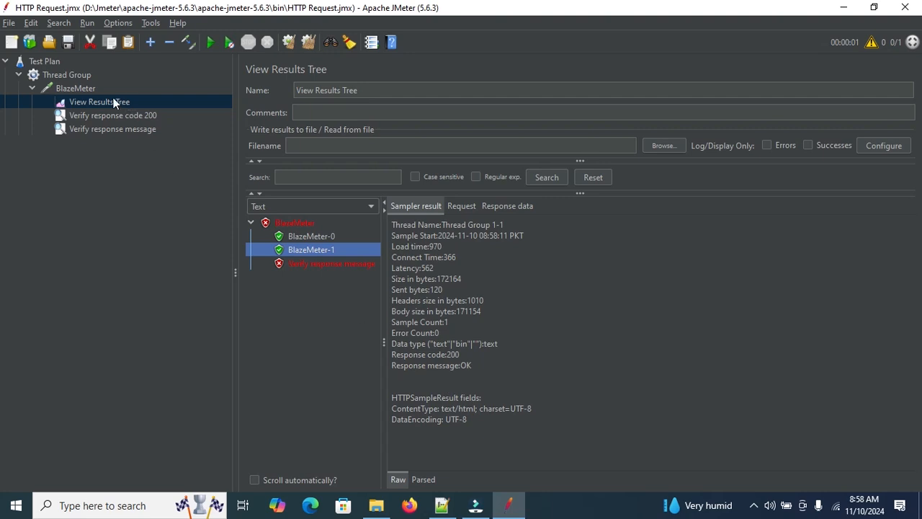
# Add a Duration Assertion to the BlazeMeter HTTP request
pyautogui.click(72, 77)
pyautogui.rightClick(72, 77)
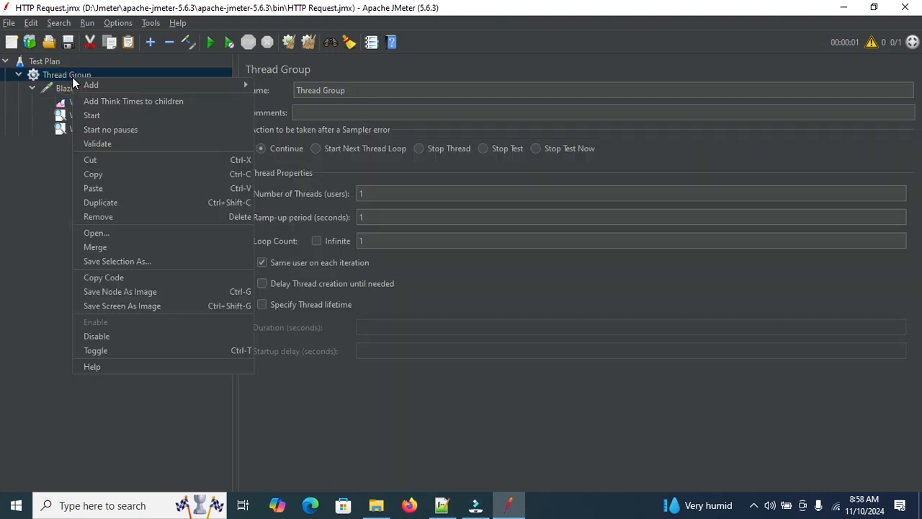
pyautogui.click(60, 87)
pyautogui.rightClick(62, 88)
pyautogui.moveTo(143, 95)
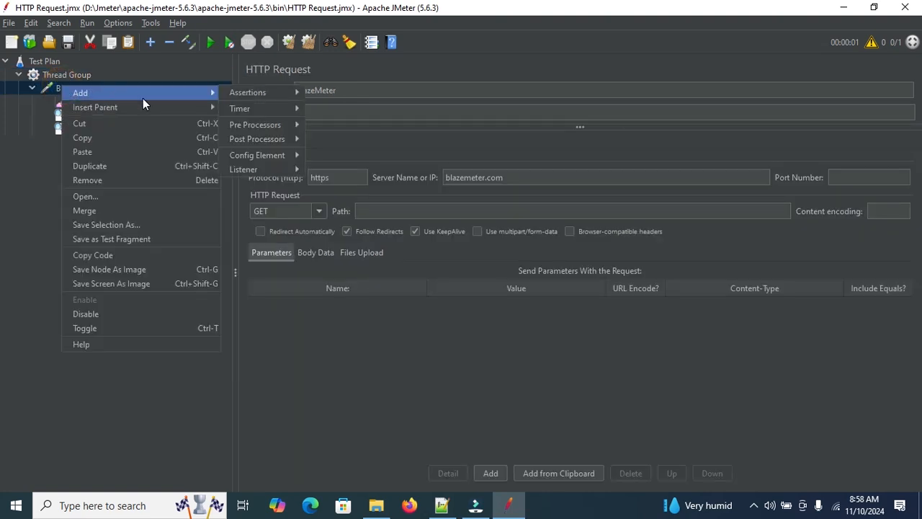
pyautogui.moveTo(240, 95)
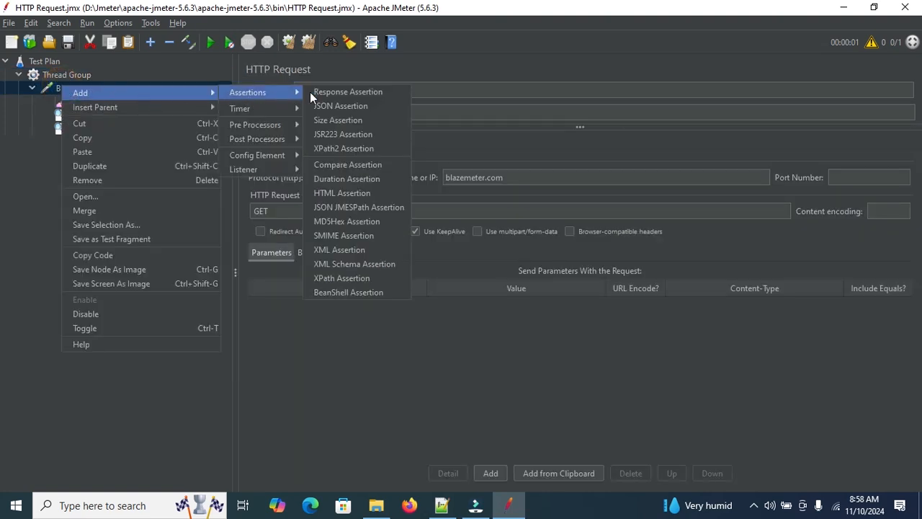
pyautogui.click(335, 178)
# Check the BlazeMeter-1 sample's load time and set the Duration Assertion's duration to 1000 milliseconds
pyautogui.click(84, 102)
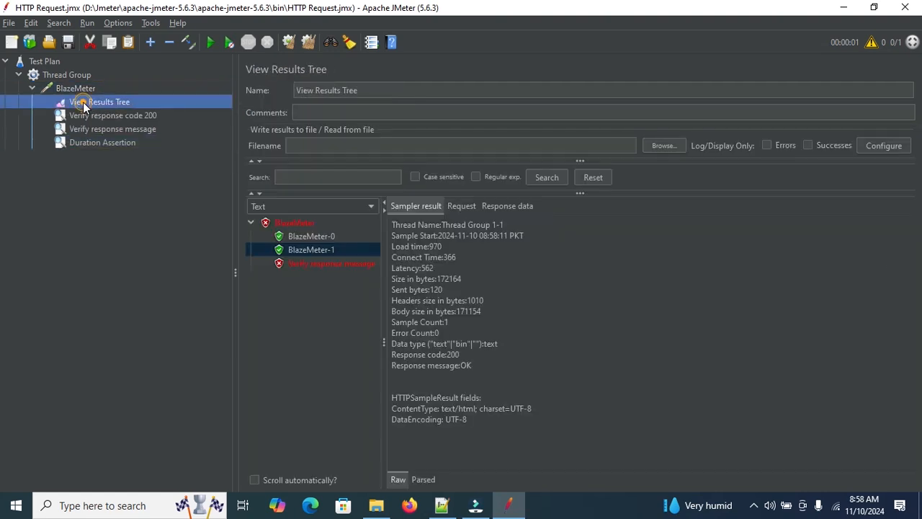
pyautogui.click(461, 205)
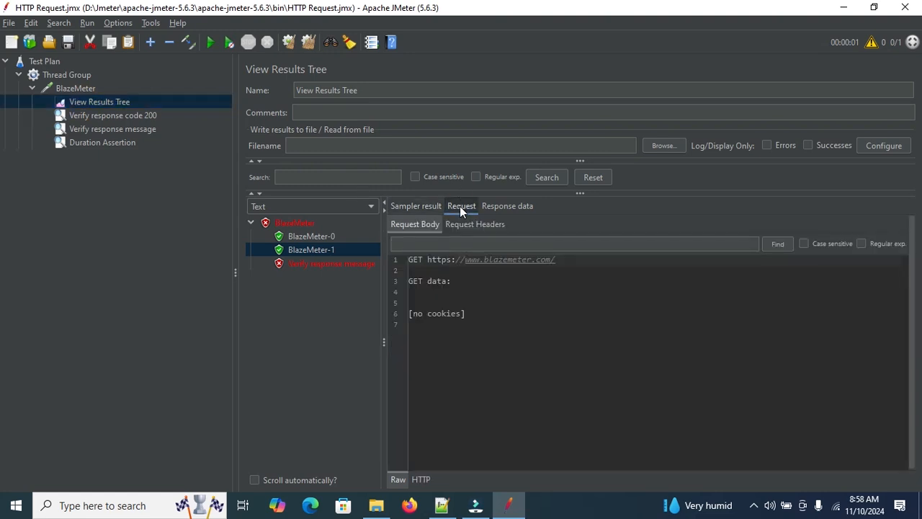
pyautogui.click(432, 205)
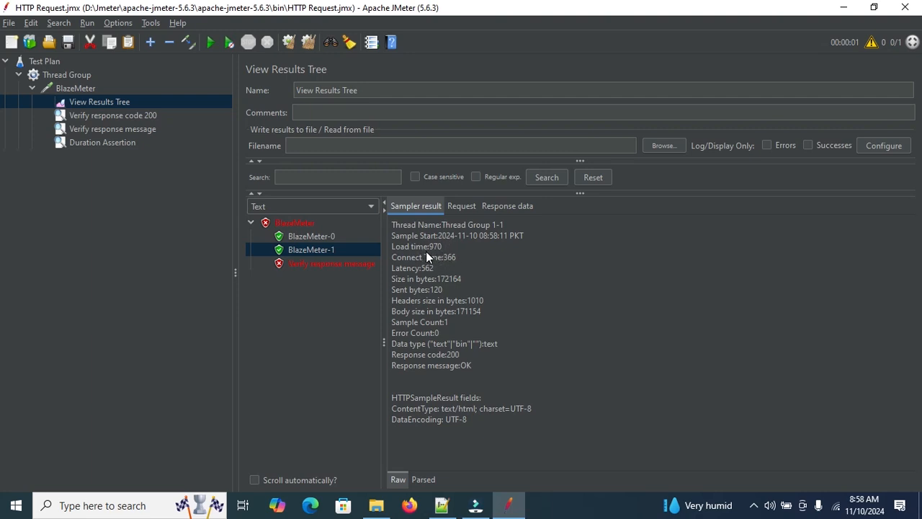
pyautogui.click(86, 144)
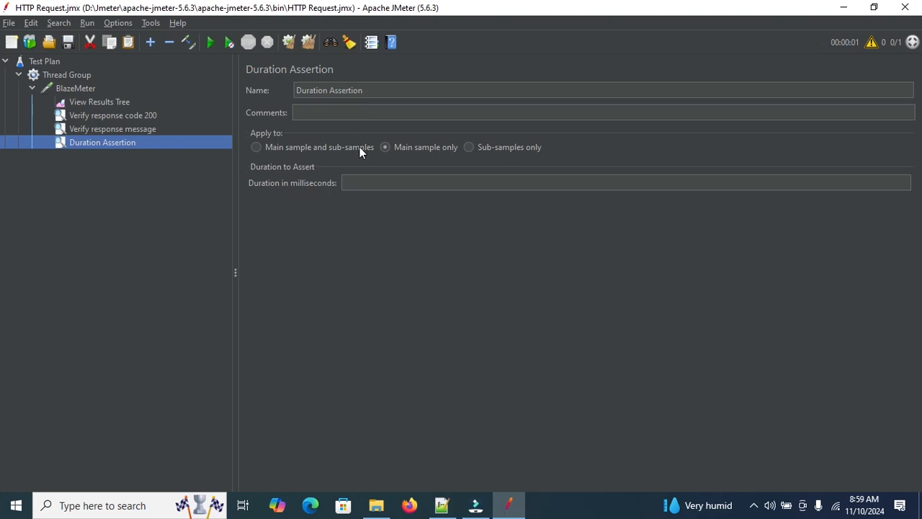
pyautogui.click(360, 178)
pyautogui.write('1000')
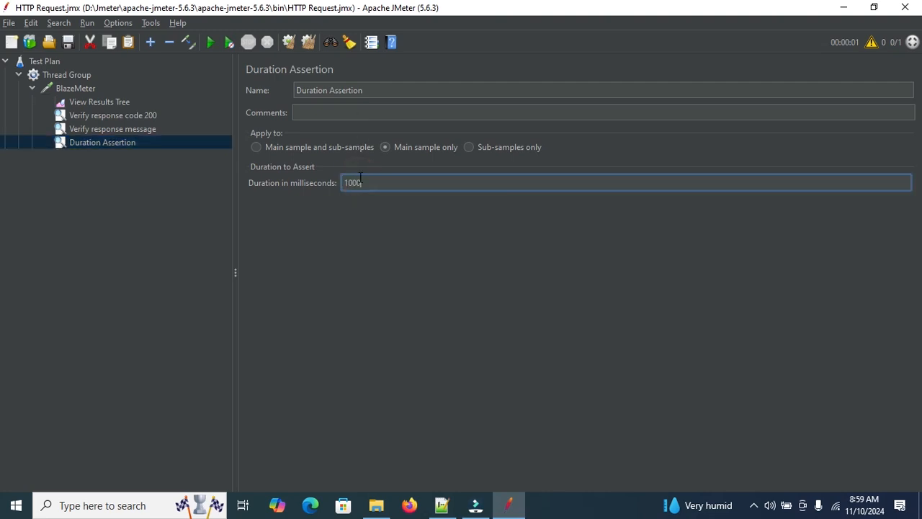
# Set the pattern to test of the Verify response message assertion back to OK
pyautogui.click(137, 129)
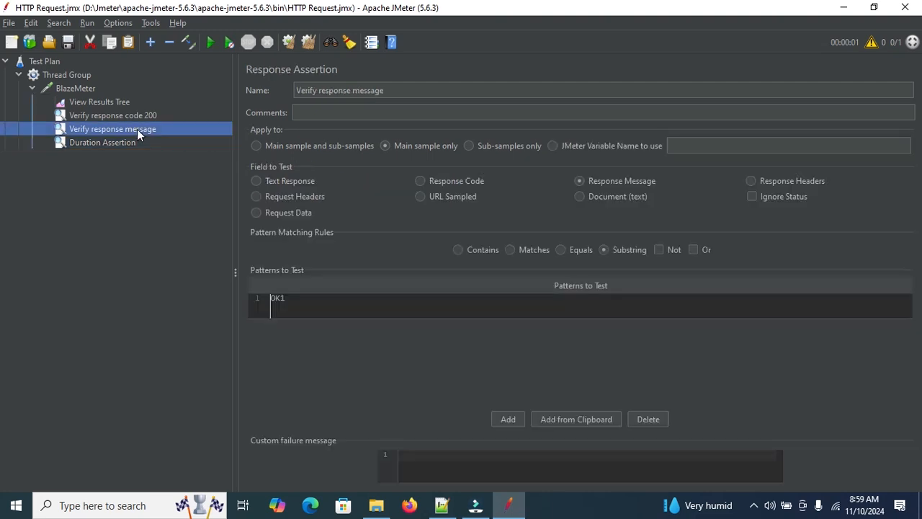
pyautogui.doubleClick(319, 310)
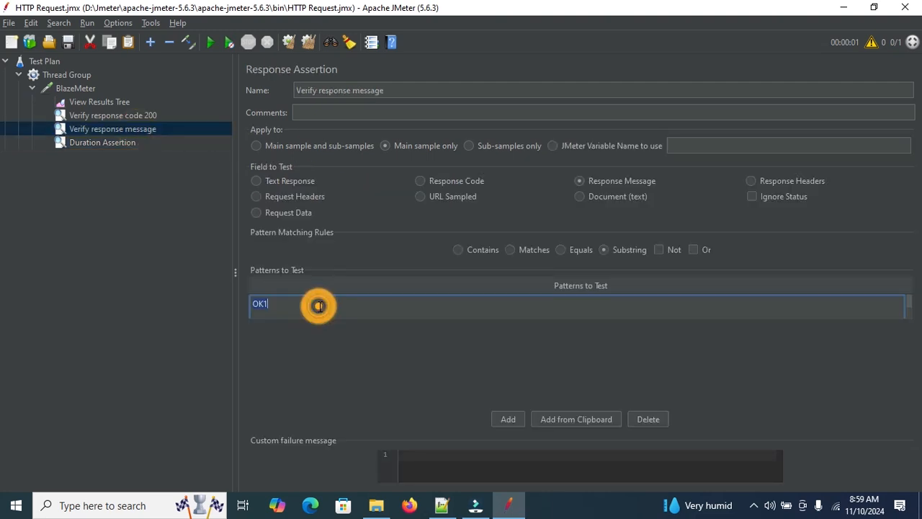
pyautogui.press('BackSpace')
# Rerun the test with all earlier results cleared and inspect the Duration Assertion result under the BlazeMeter sample
pyautogui.click(305, 42)
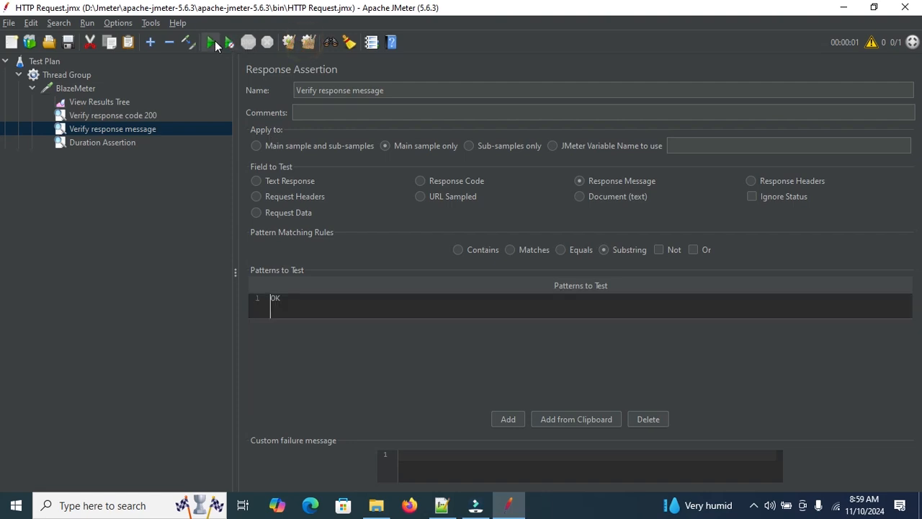
pyautogui.click(210, 42)
pyautogui.click(113, 142)
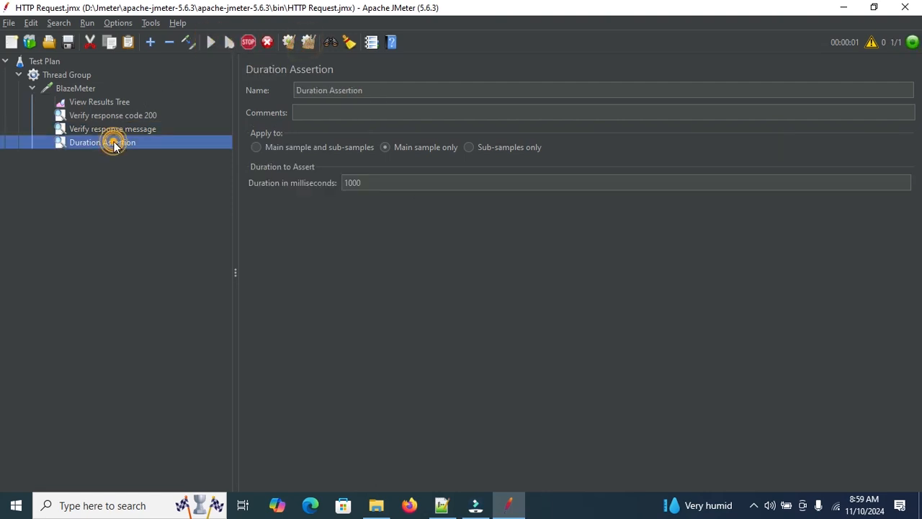
pyautogui.click(96, 103)
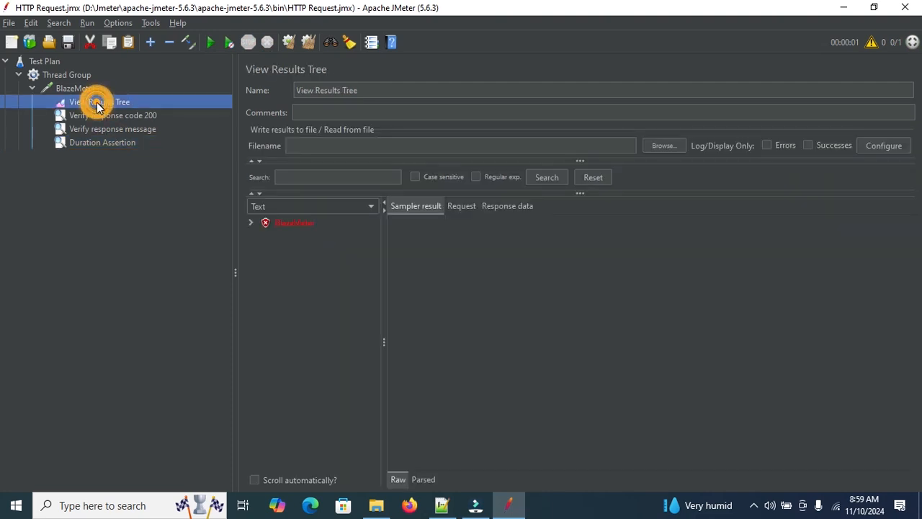
pyautogui.click(251, 224)
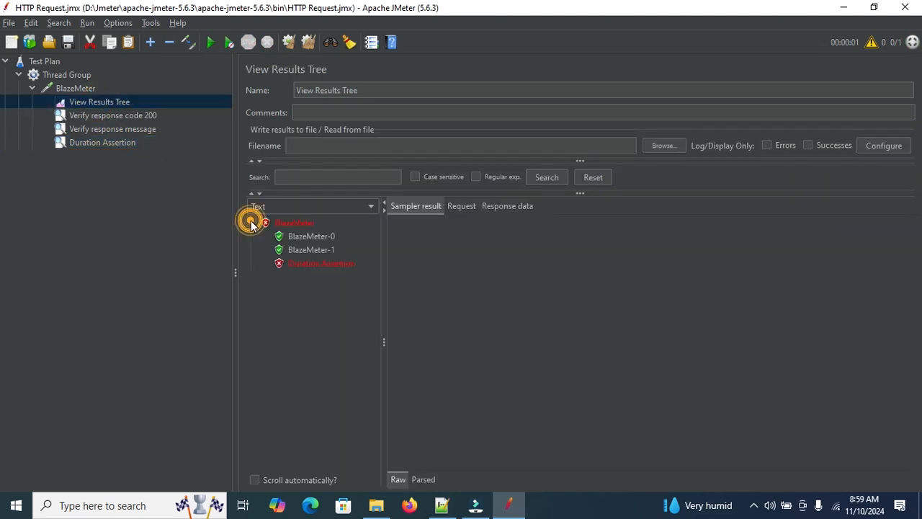
pyautogui.click(328, 264)
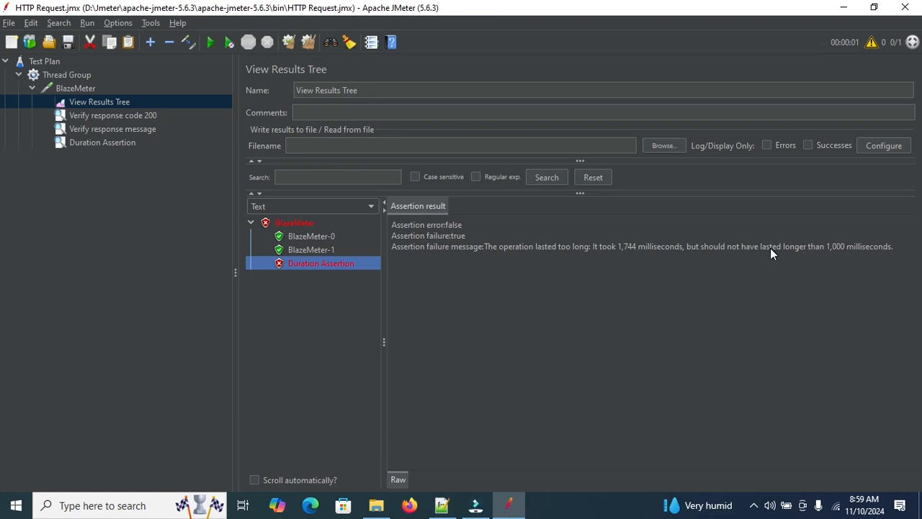
# Review the settings of the Duration Assertion and the Verify response code 200 assertion
pyautogui.click(117, 142)
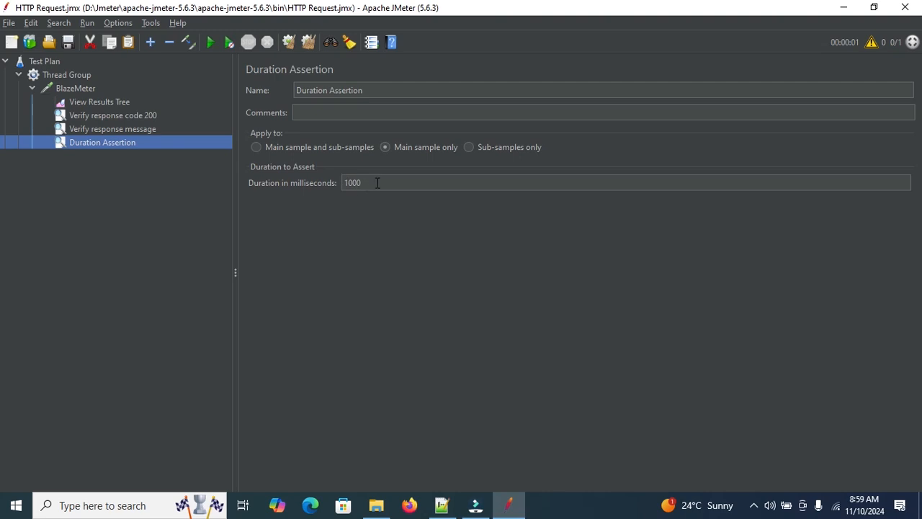
pyautogui.click(104, 117)
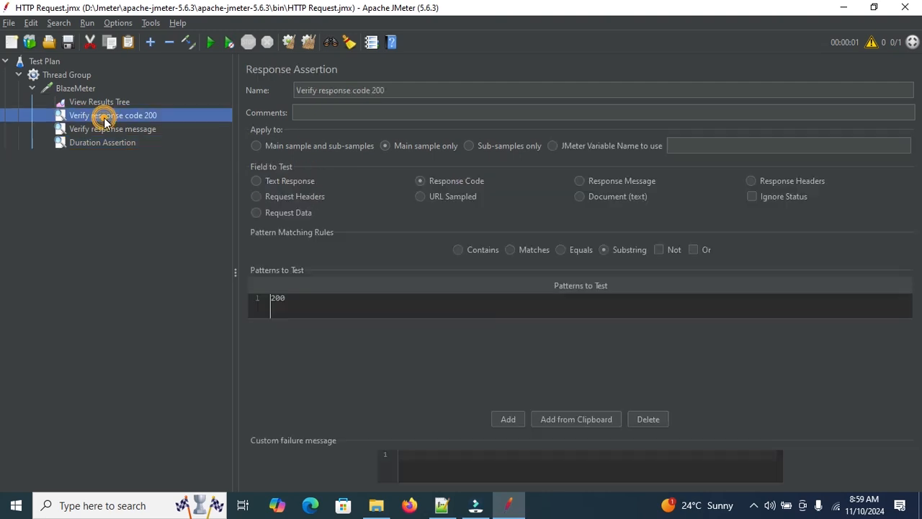
# Review the Verify response message assertion and the sampler result of the BlazeMeter-1 sample
pyautogui.click(104, 129)
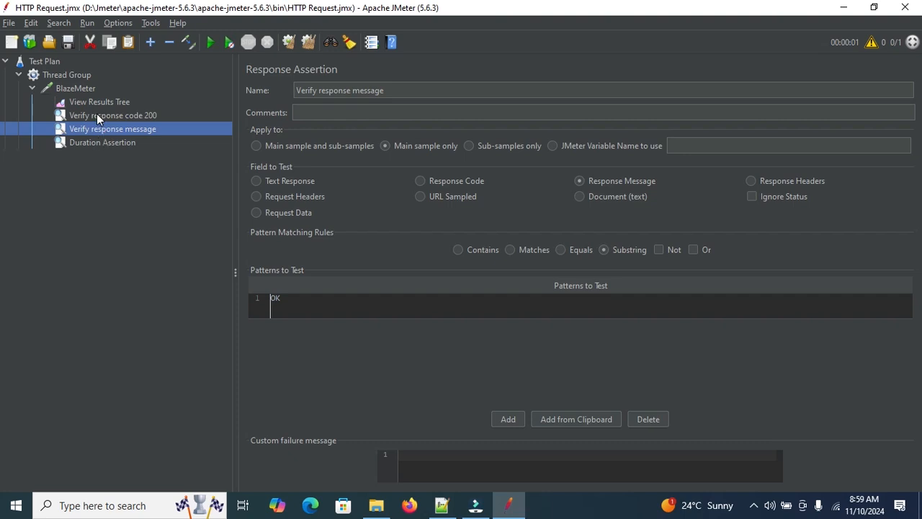
pyautogui.click(95, 103)
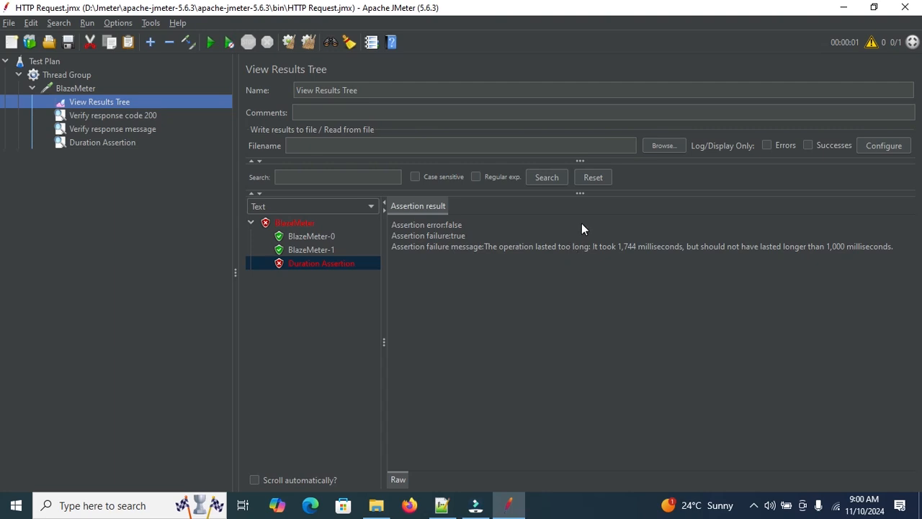
pyautogui.click(307, 252)
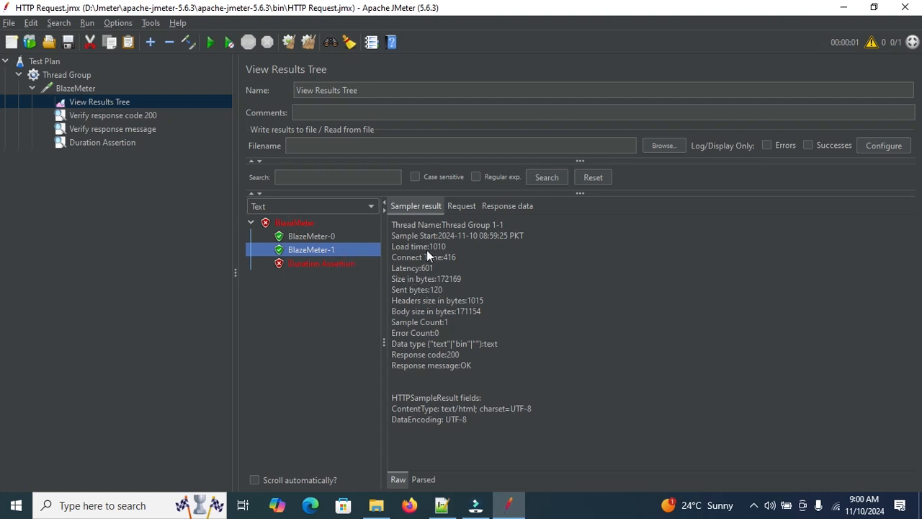
# Add a Size Assertion to the BlazeMeter HTTP request
pyautogui.rightClick(75, 88)
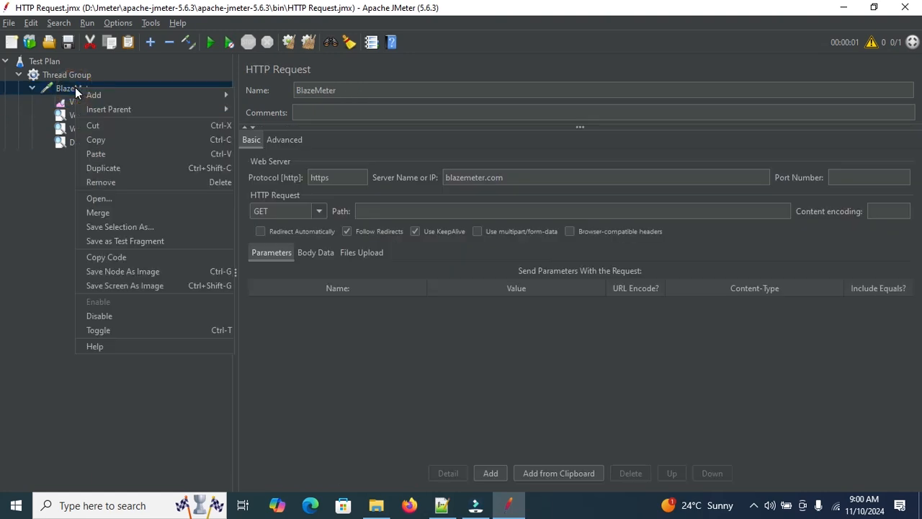
pyautogui.moveTo(185, 89)
pyautogui.moveTo(279, 97)
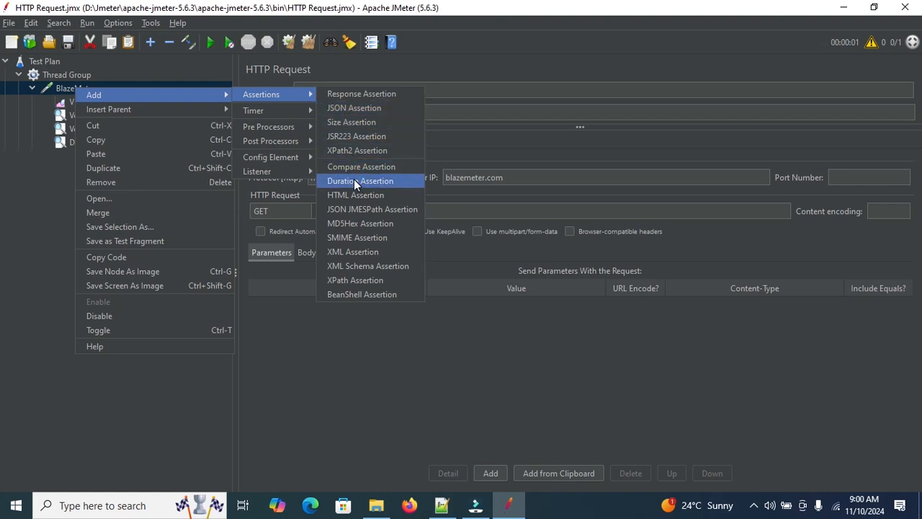
pyautogui.click(358, 120)
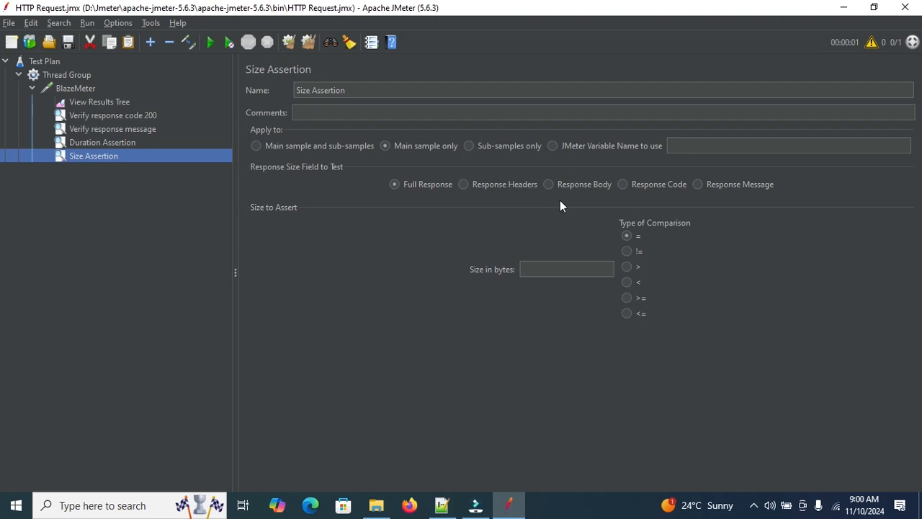
pyautogui.click(462, 185)
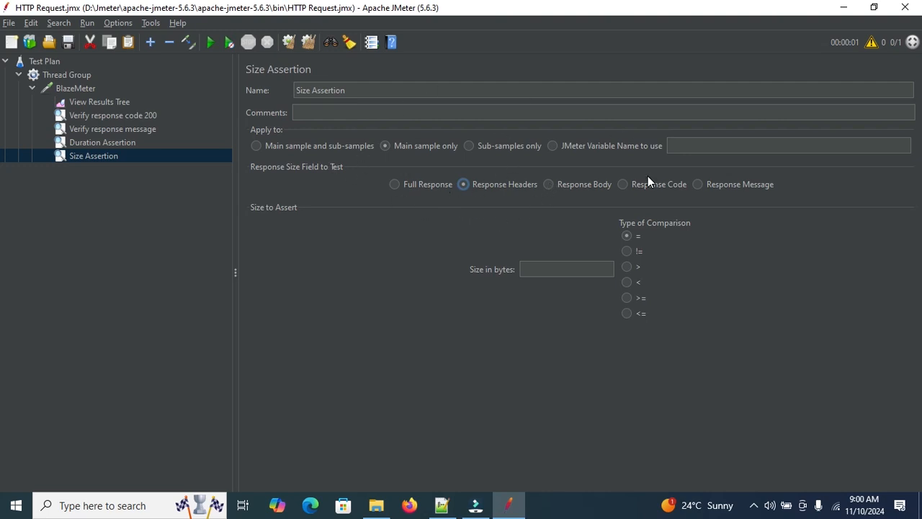
pyautogui.click(549, 184)
pyautogui.click(394, 185)
# Copy the size in bytes value from the BlazeMeter-1 sampler result in View Results Tree
pyautogui.click(114, 114)
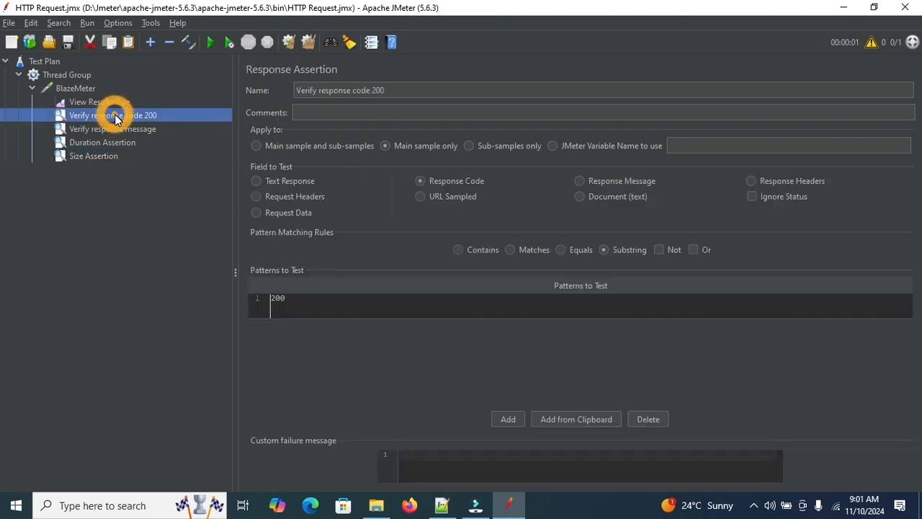
pyautogui.click(99, 129)
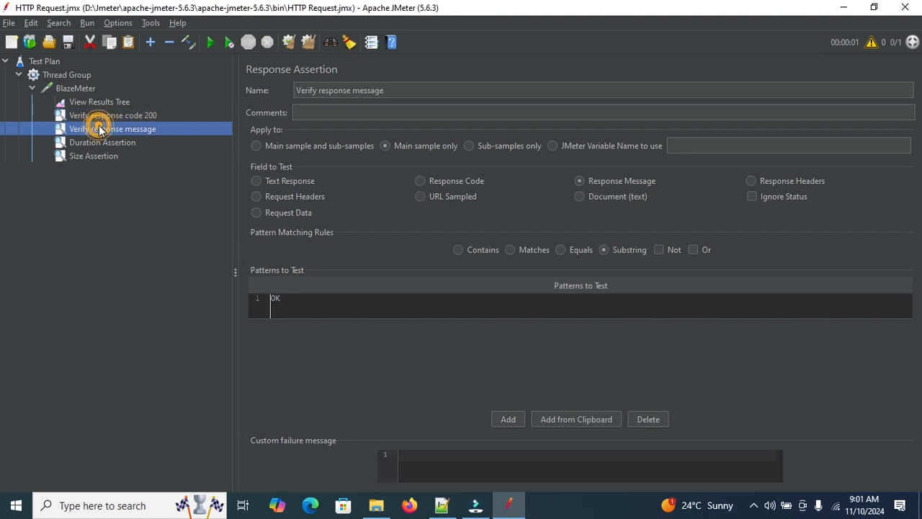
pyautogui.click(83, 101)
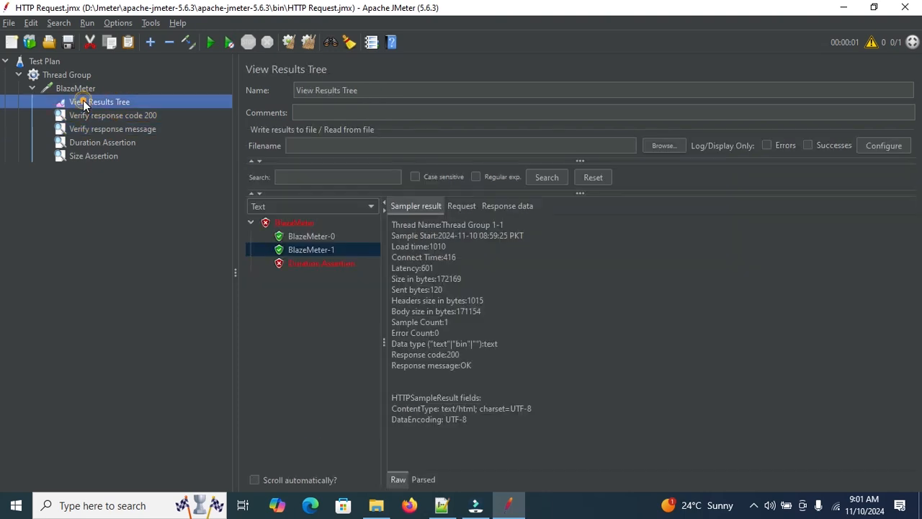
pyautogui.doubleClick(444, 279)
pyautogui.hotkey('ctrl', 'c')
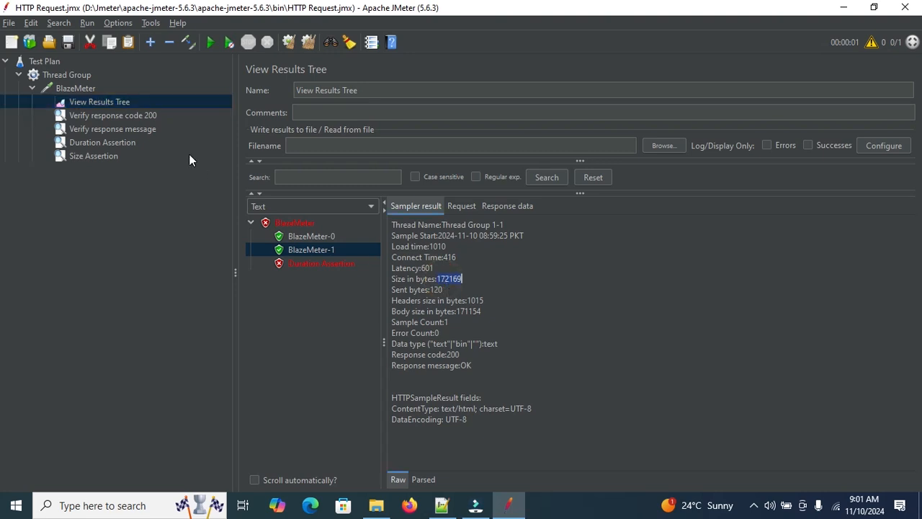
# Rename the Size Assertion as Verify size and set its size in bytes to the copied value 172169
pyautogui.click(113, 119)
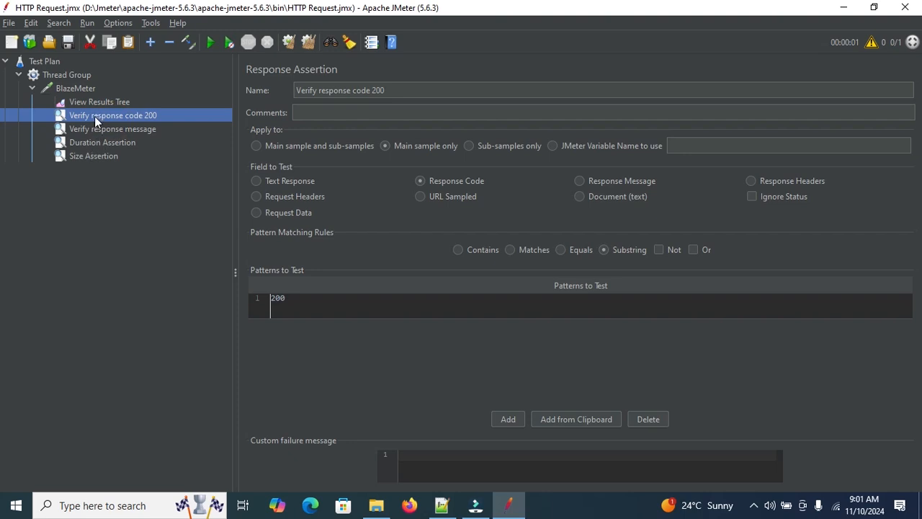
pyautogui.click(92, 128)
pyautogui.click(85, 145)
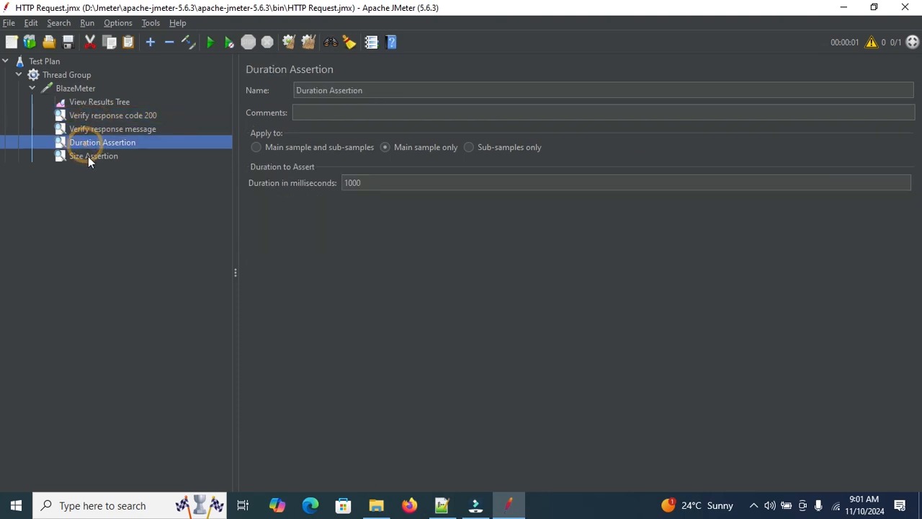
pyautogui.click(89, 158)
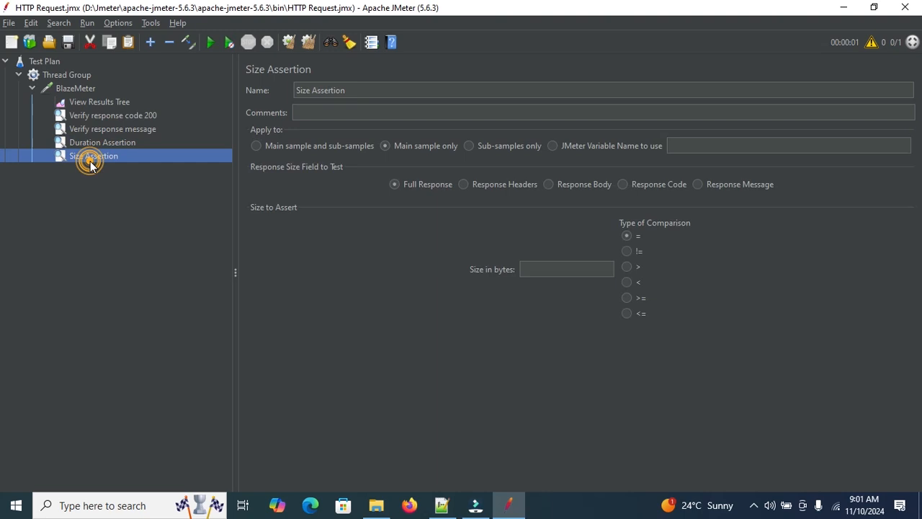
pyautogui.tripleClick(371, 90)
pyautogui.write('VERIFY S')
pyautogui.press('BackSpace')
pyautogui.press('BackSpace')
pyautogui.press('BackSpace')
pyautogui.press('BackSpace')
pyautogui.press('BackSpace')
pyautogui.press('BackSpace')
pyautogui.press('BackSpace')
pyautogui.write('erify size')
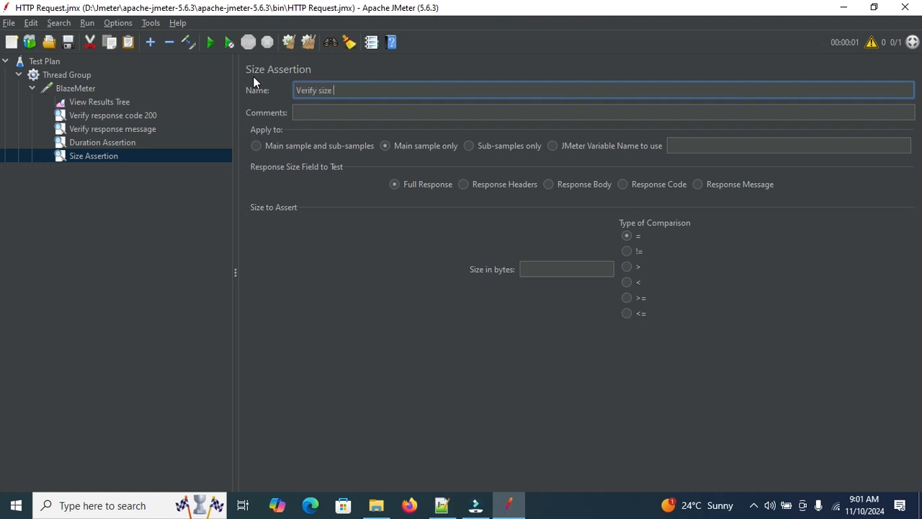
pyautogui.click(543, 267)
pyautogui.hotkey('ctrl', 'v')
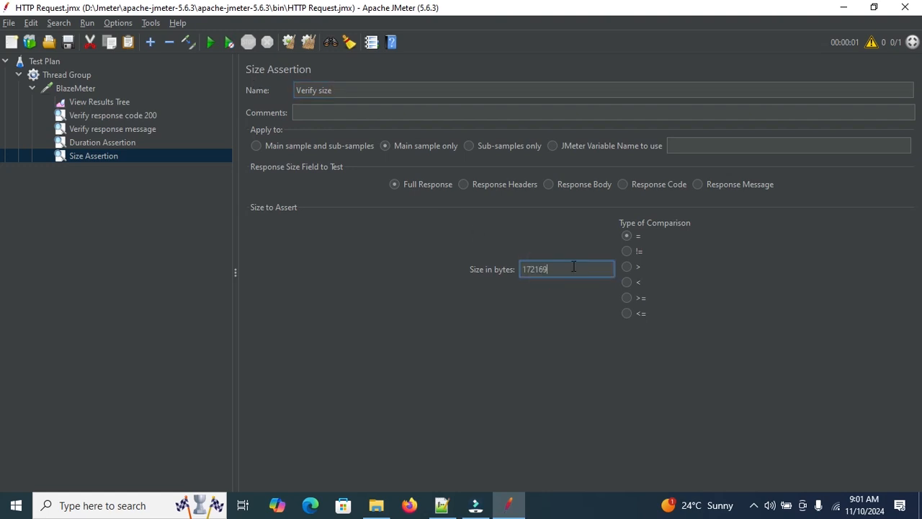
# Rerun the test with all earlier results cleared and inspect the Verify size assertion result under the BlazeMeter sample
pyautogui.click(310, 43)
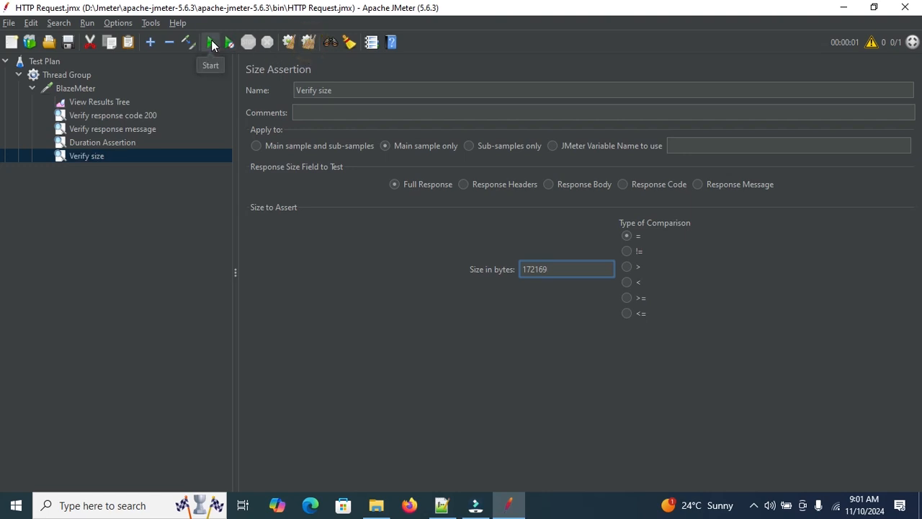
pyautogui.click(211, 43)
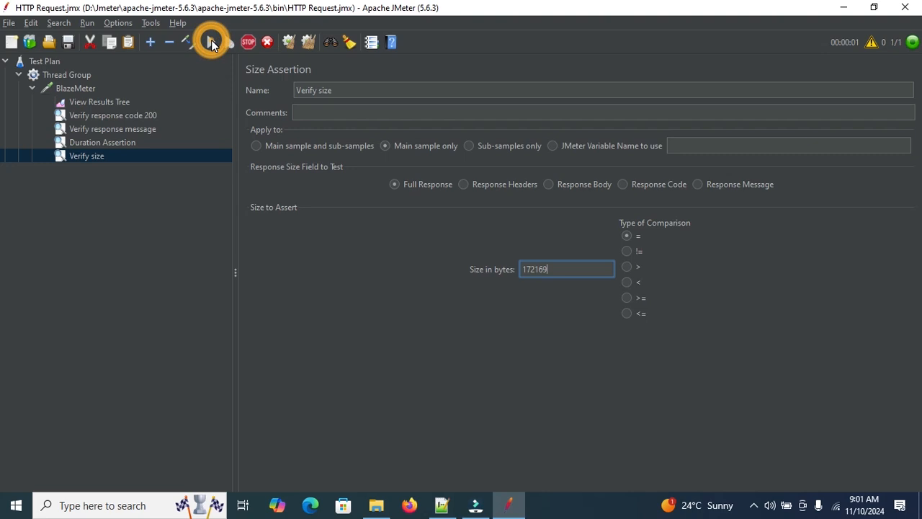
pyautogui.click(95, 143)
pyautogui.click(96, 101)
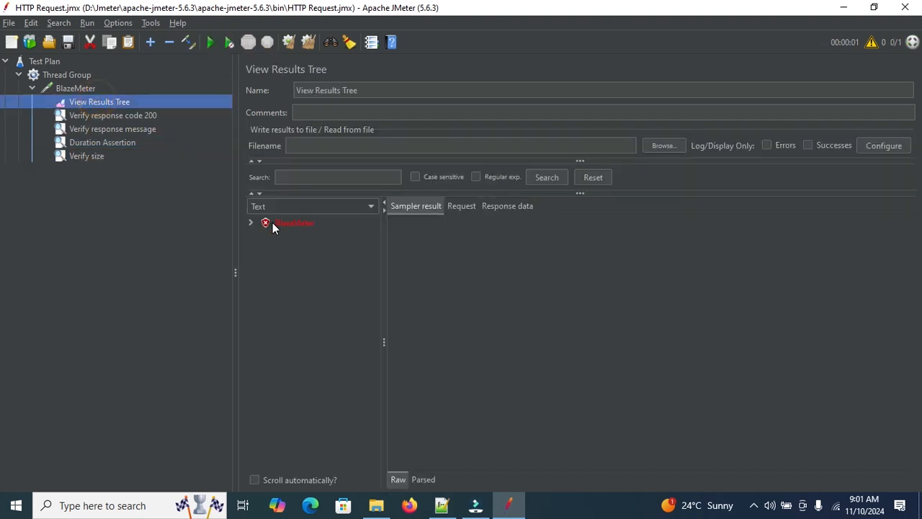
pyautogui.click(250, 223)
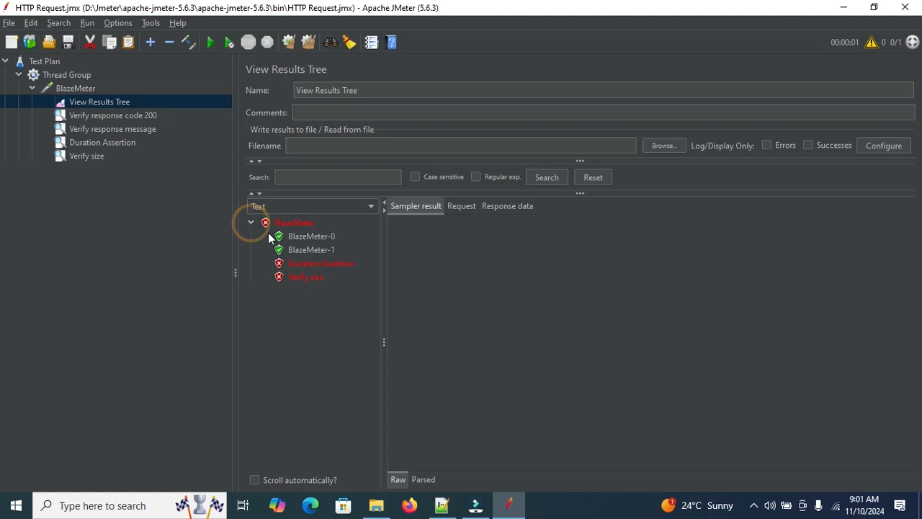
pyautogui.click(312, 278)
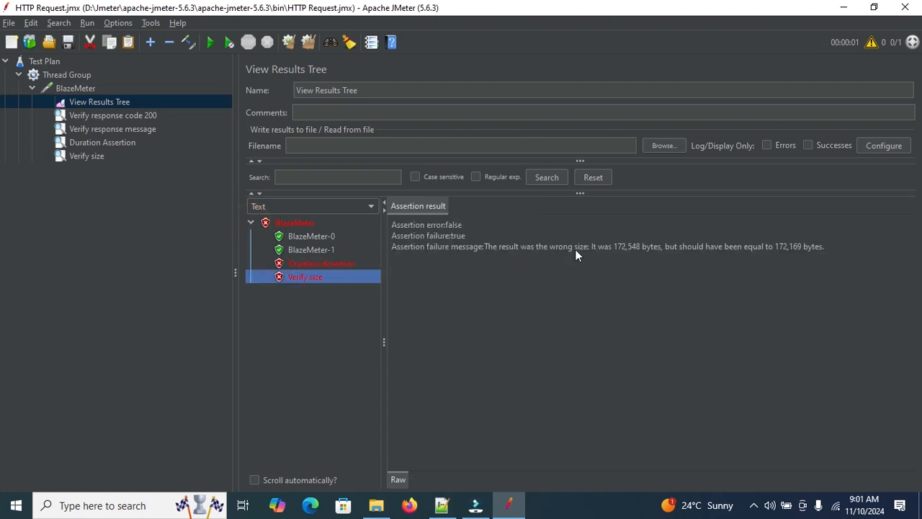
pyautogui.doubleClick(630, 248)
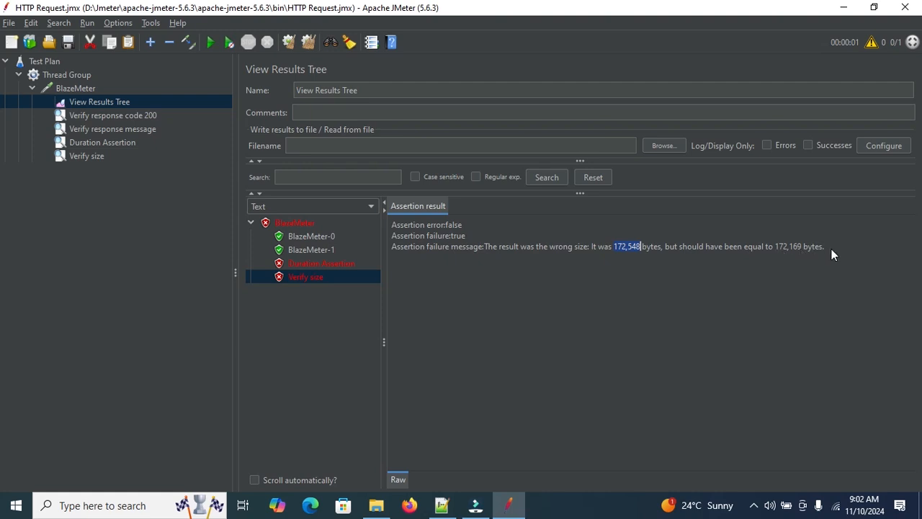
# Compare the Verify size and Duration Assertion settings with the actual size reported in the Verify size result
pyautogui.click(92, 156)
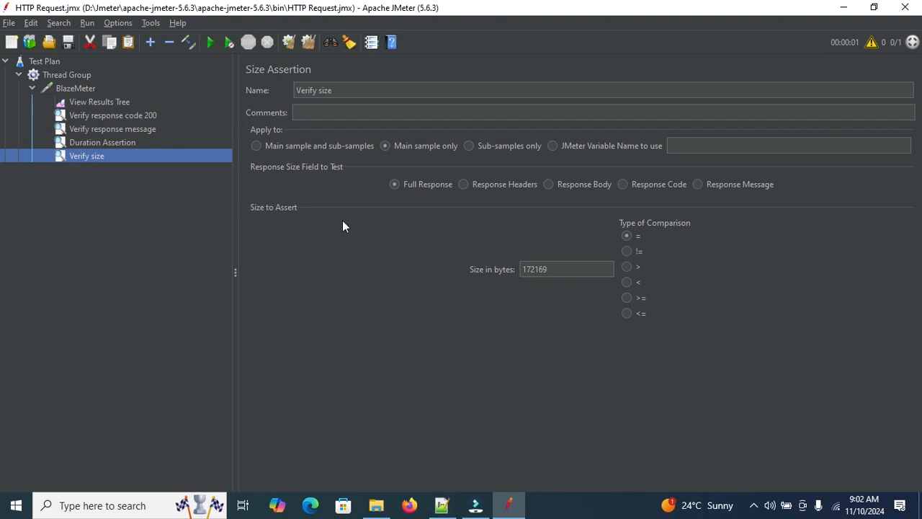
pyautogui.click(87, 142)
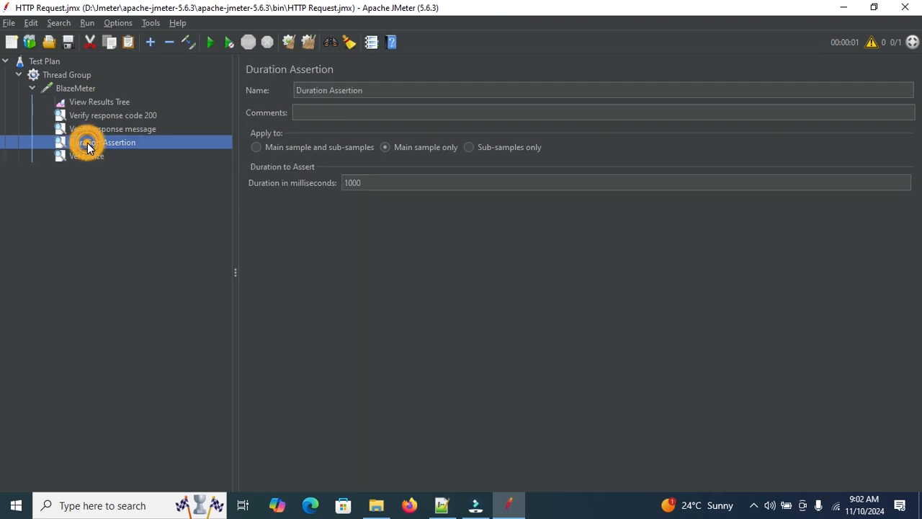
pyautogui.click(102, 101)
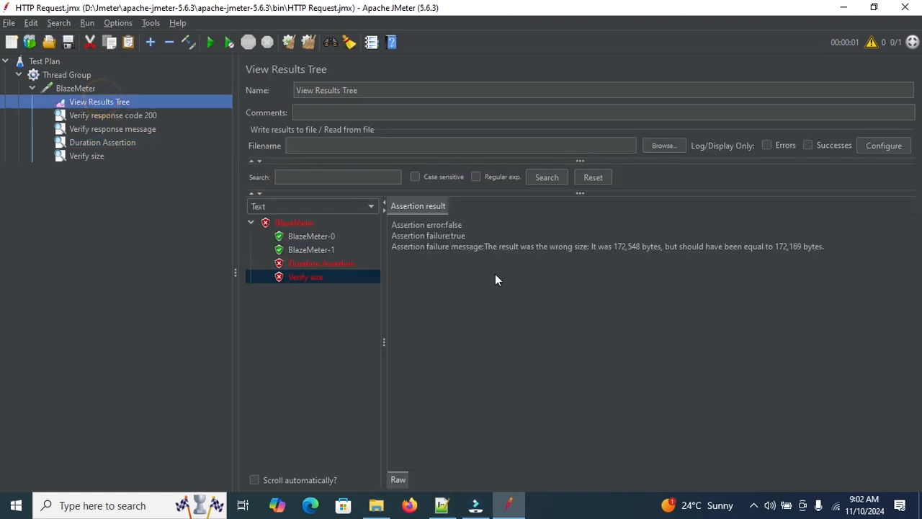
pyautogui.doubleClick(628, 245)
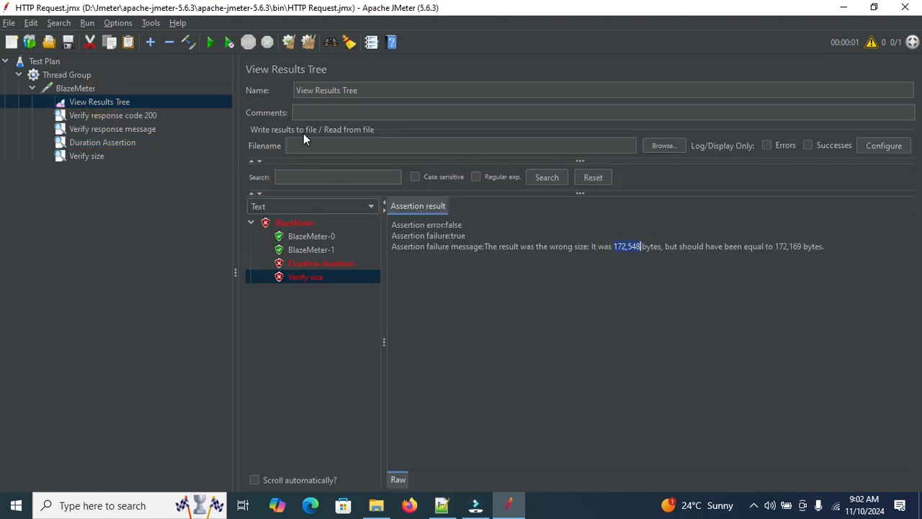